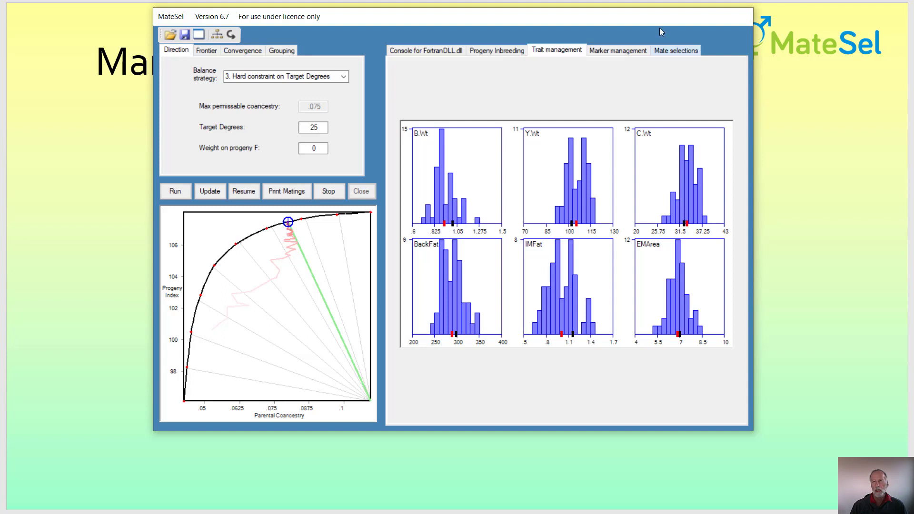
- Show the list of mate selections
click(677, 50)
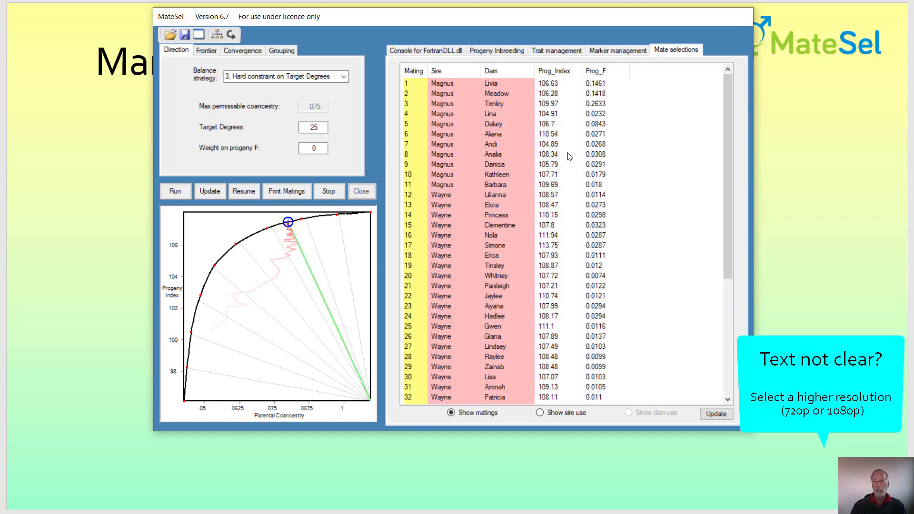
click(371, 513)
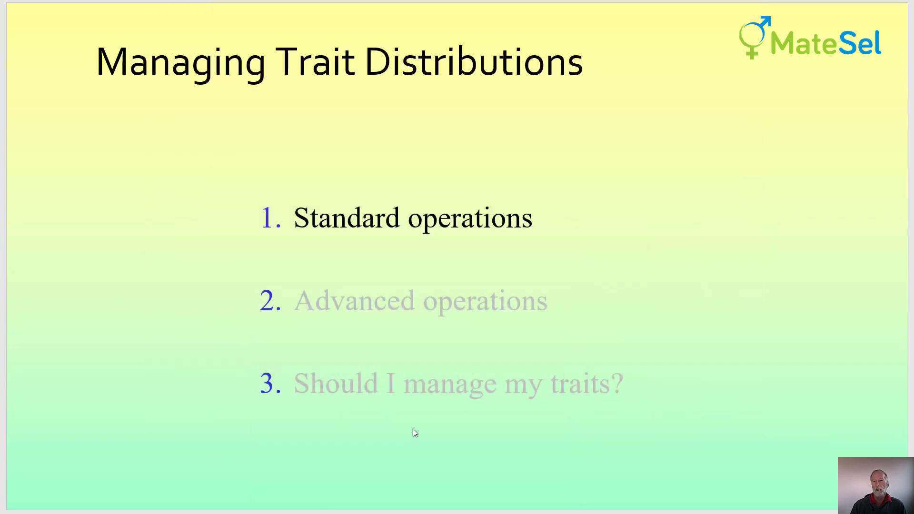
scroll(424, 394, down, 1)
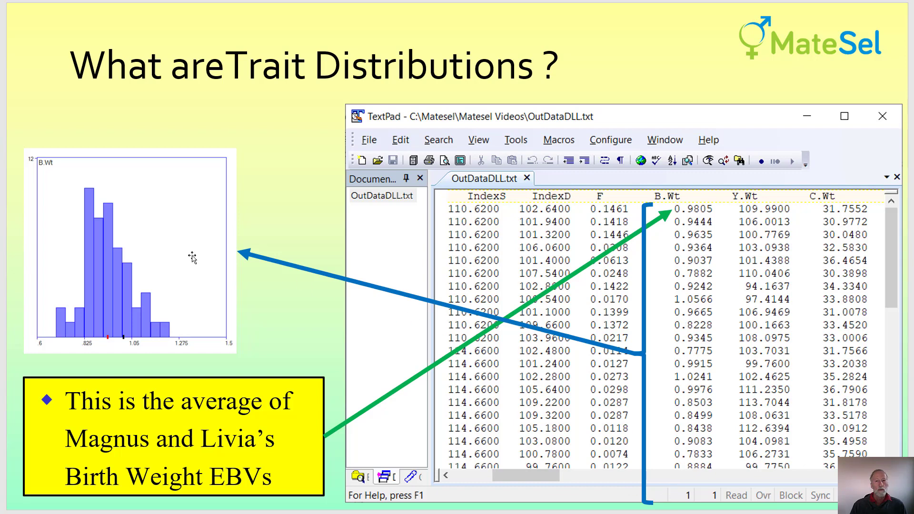
scroll(192, 258, down, 1)
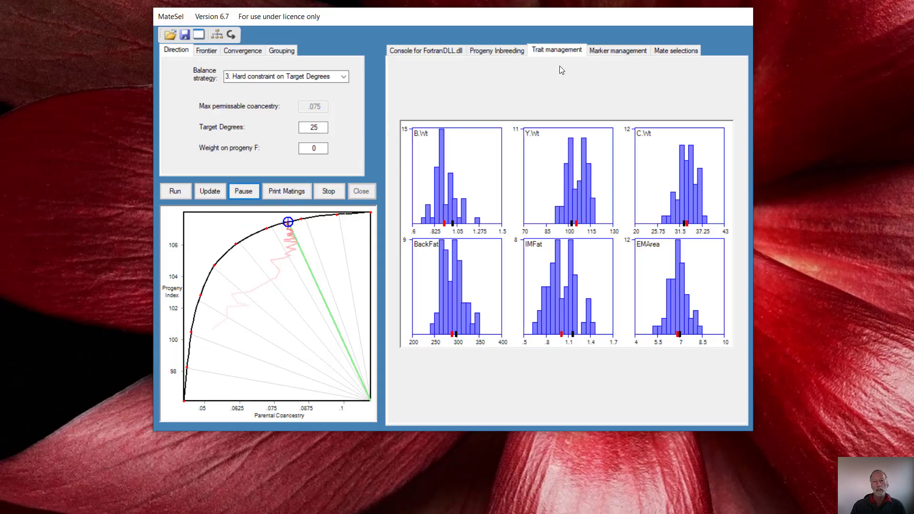
- Examine the trait settings, checking the selectable traits and the management options offered for Y.Wt
click(561, 187)
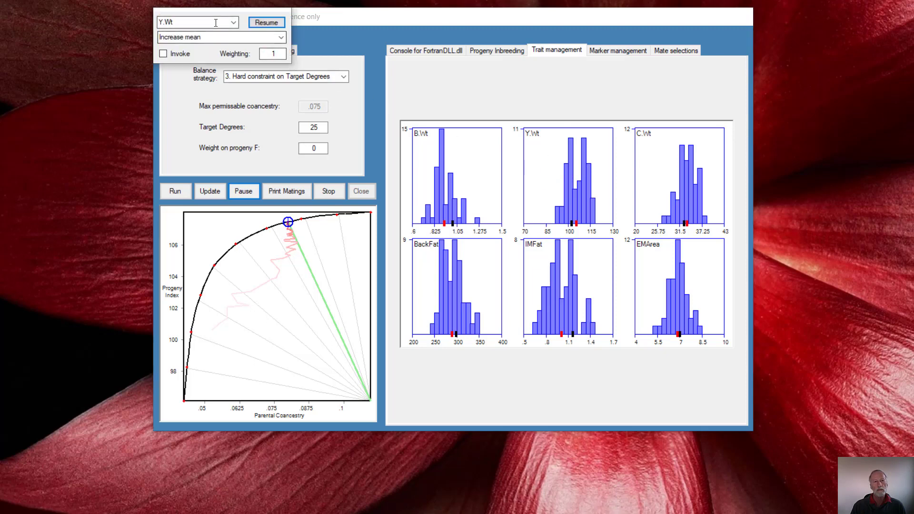
click(234, 24)
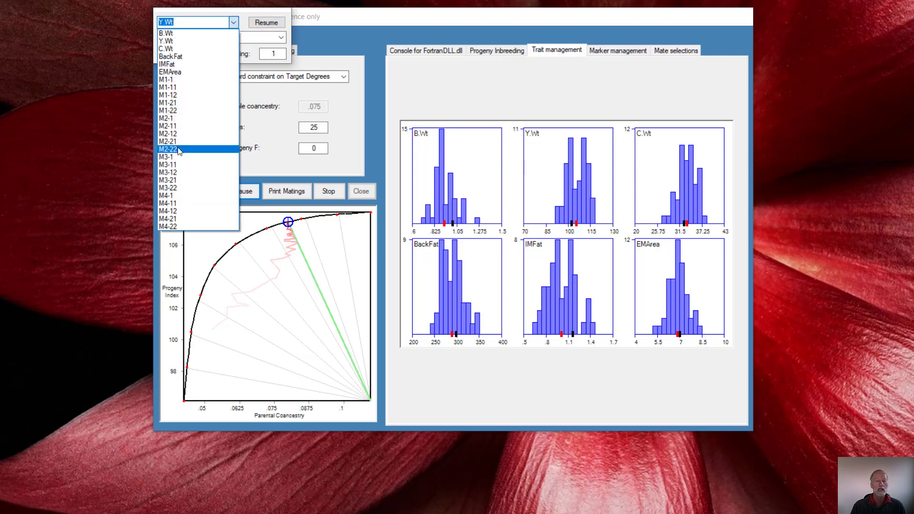
click(235, 24)
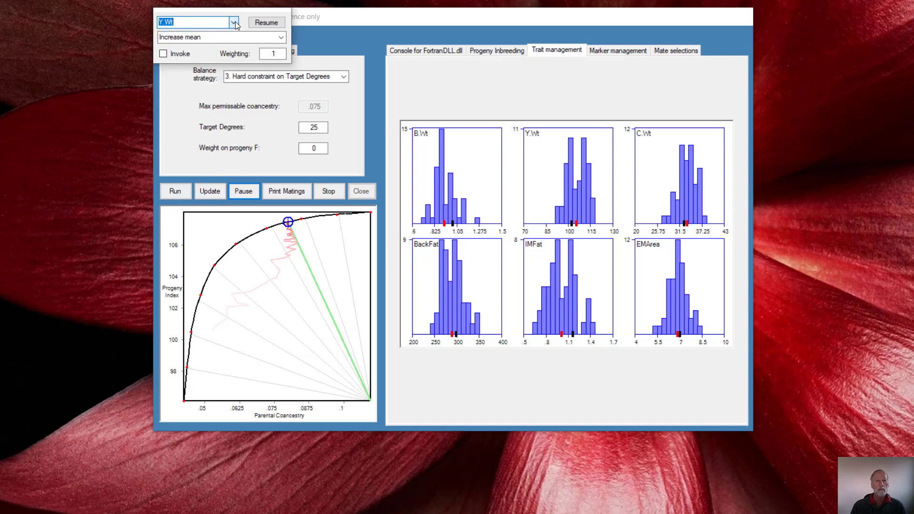
click(653, 179)
click(557, 177)
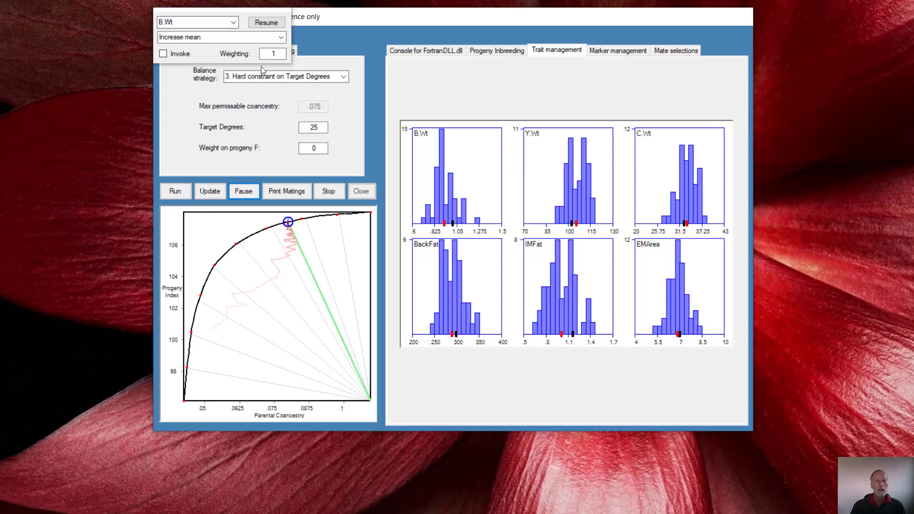
click(560, 171)
click(281, 38)
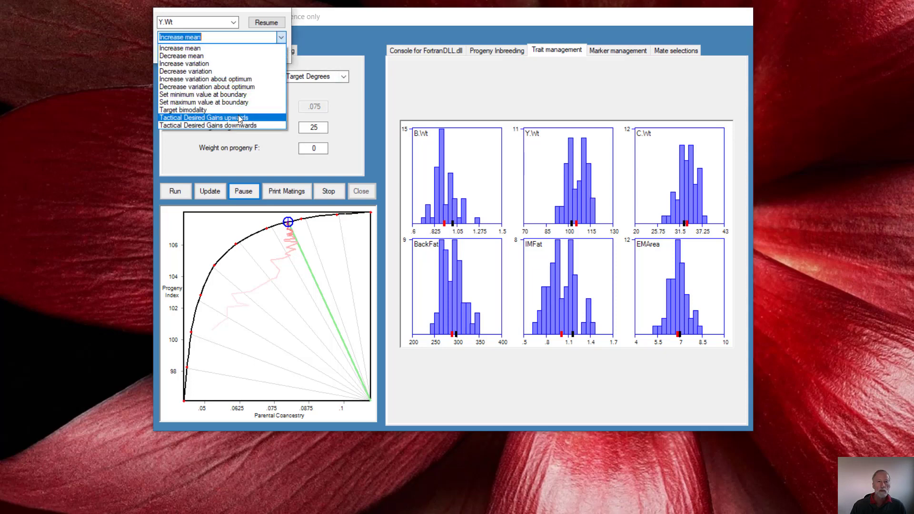
click(281, 38)
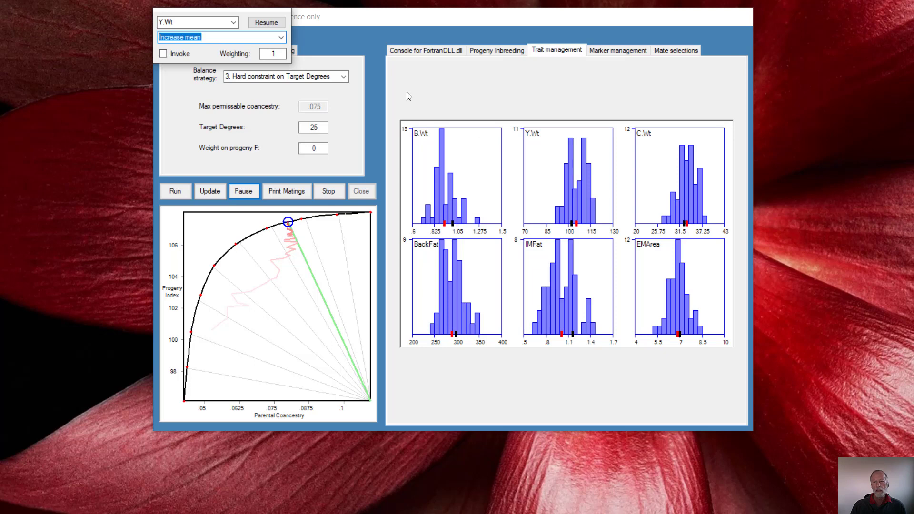
- Invoke Increase mean for the EMArea trait at a weighting of 1 and resume the optimisation
click(691, 279)
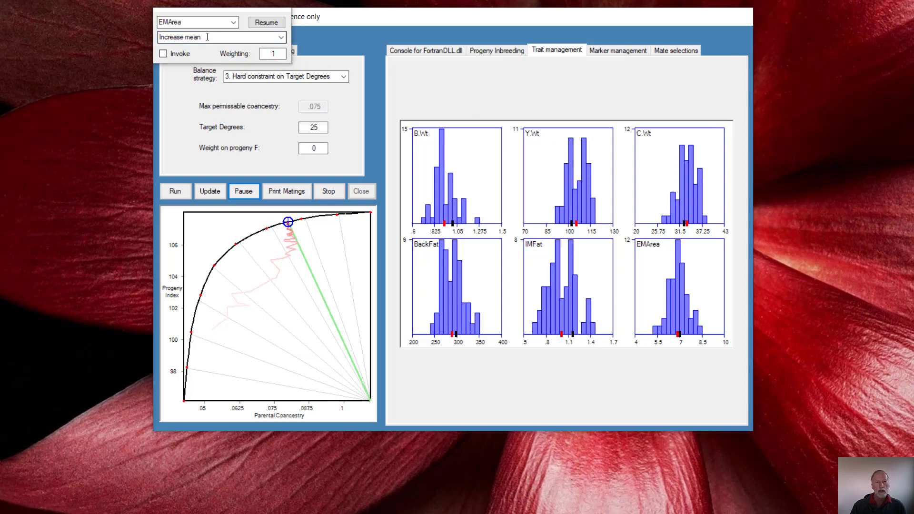
click(163, 53)
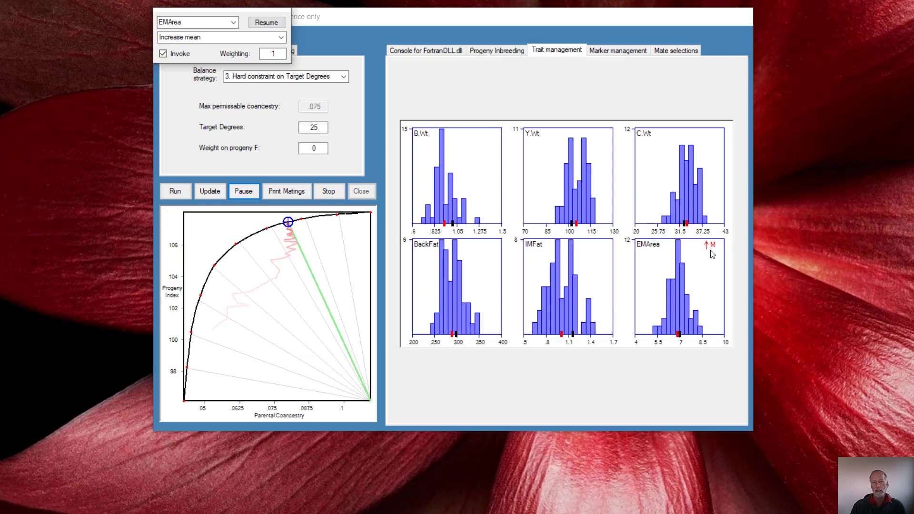
click(266, 23)
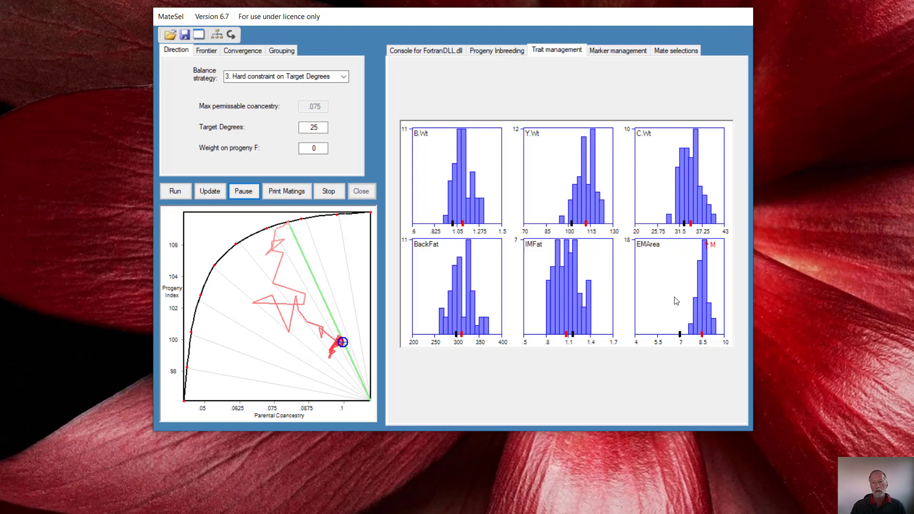
- Set the weighting of EMArea's mean increase to .1 and resume the optimisation
click(675, 301)
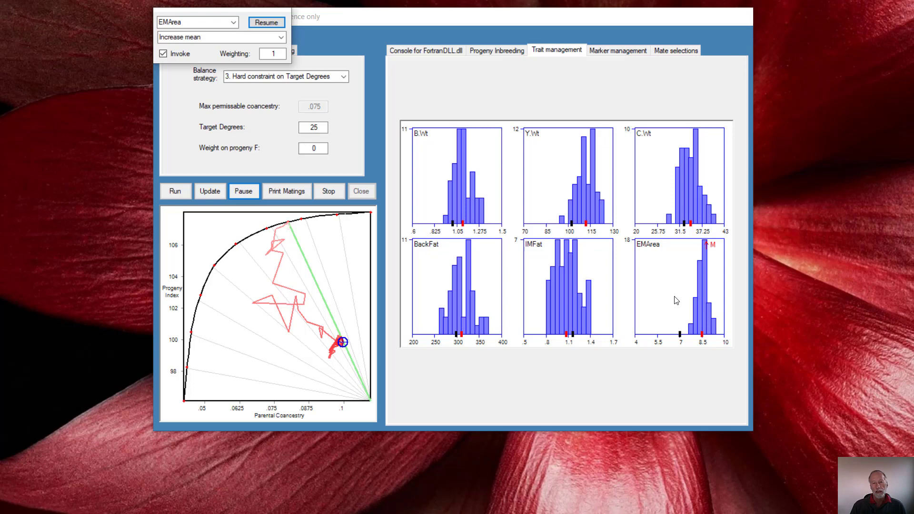
click(273, 53)
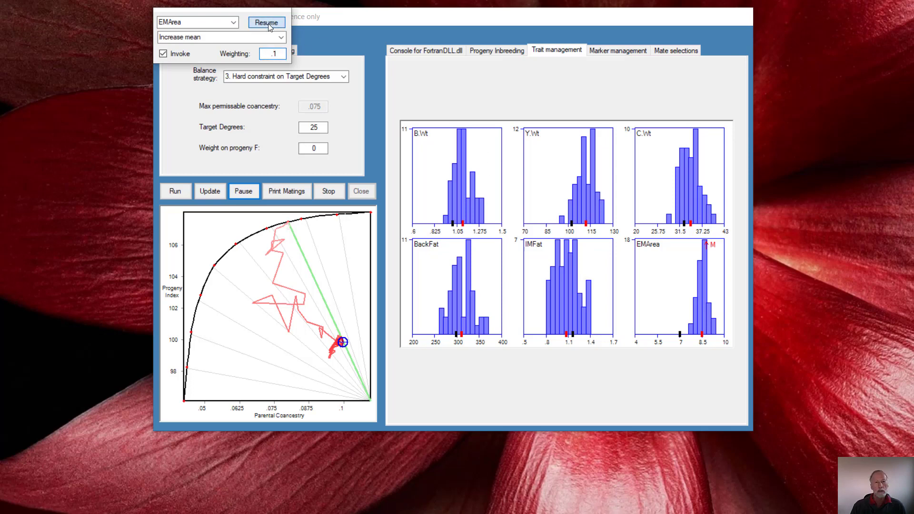
click(267, 22)
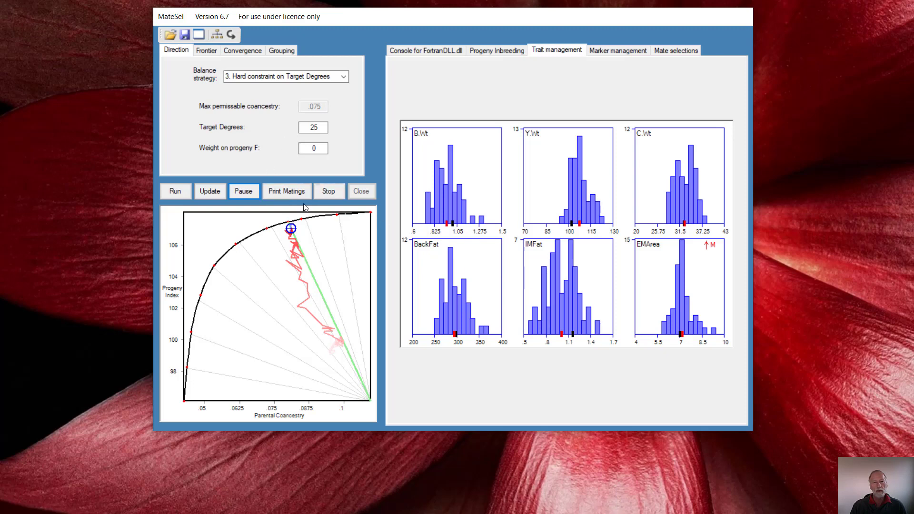
- Deactivate the mean increase for EMArea and resume the optimisation
click(655, 276)
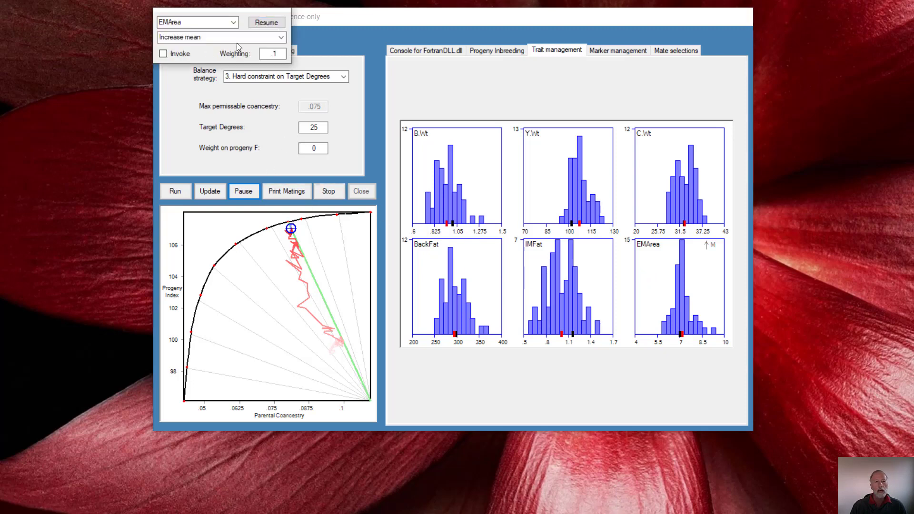
click(265, 24)
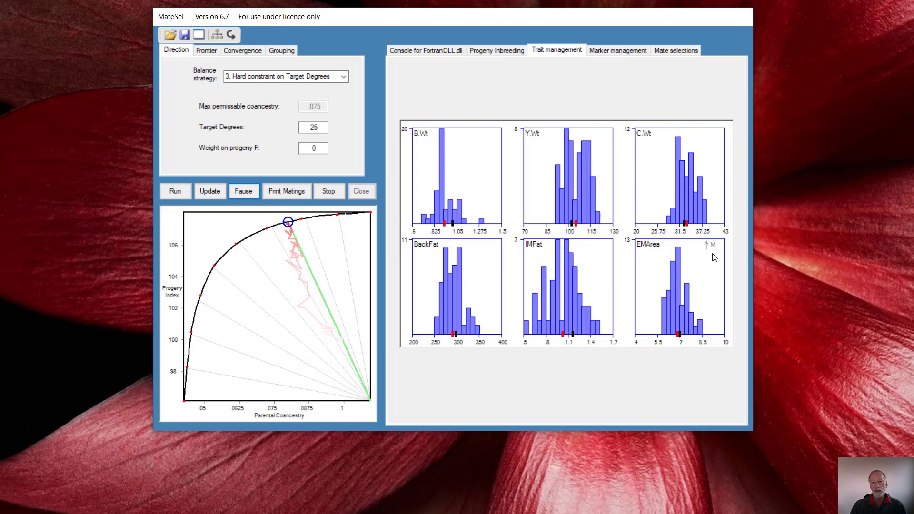
- Change EMArea's management option to Tactical Desired Gains upwards and invoke it
click(680, 308)
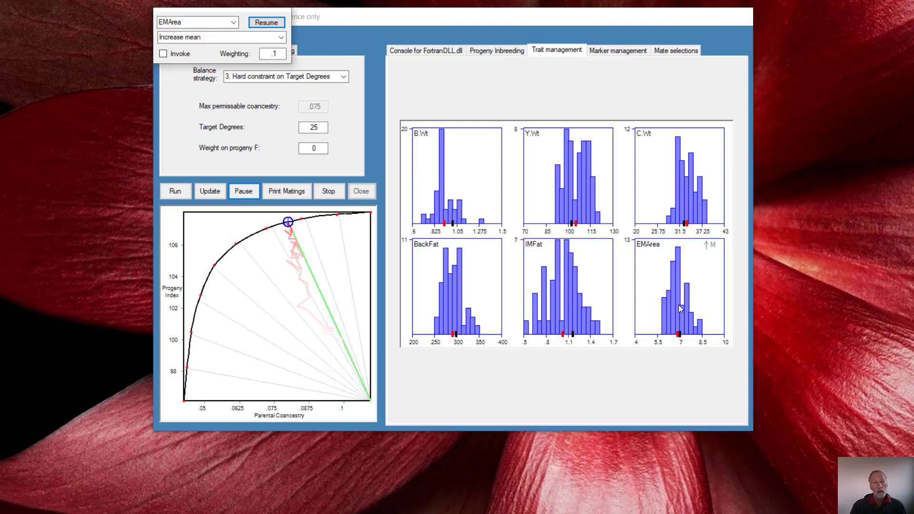
click(280, 37)
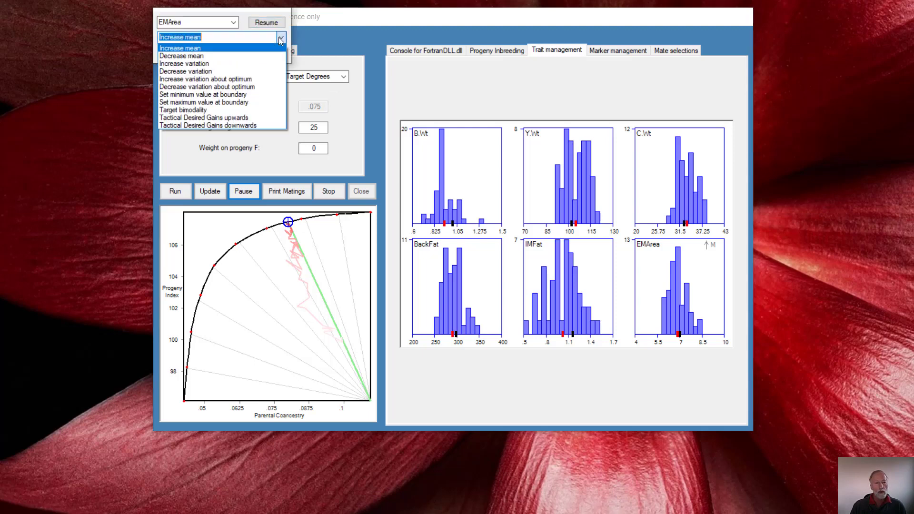
click(237, 118)
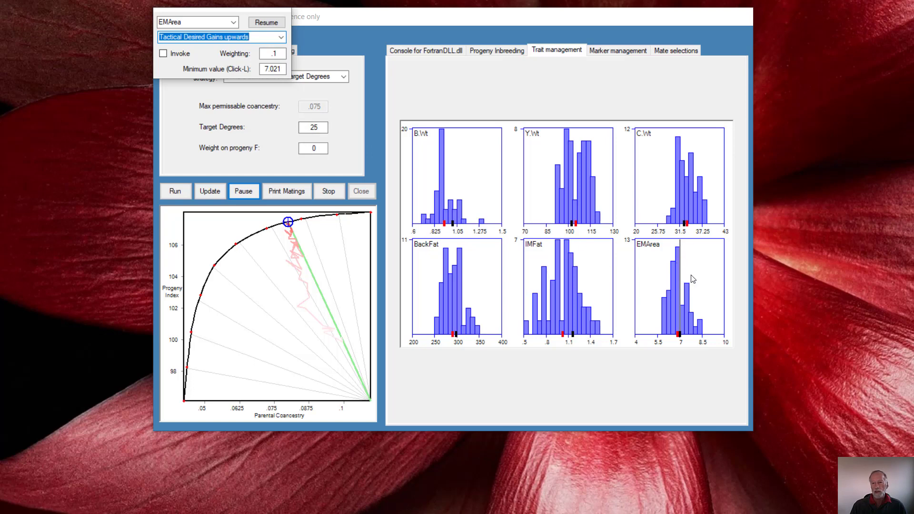
click(163, 54)
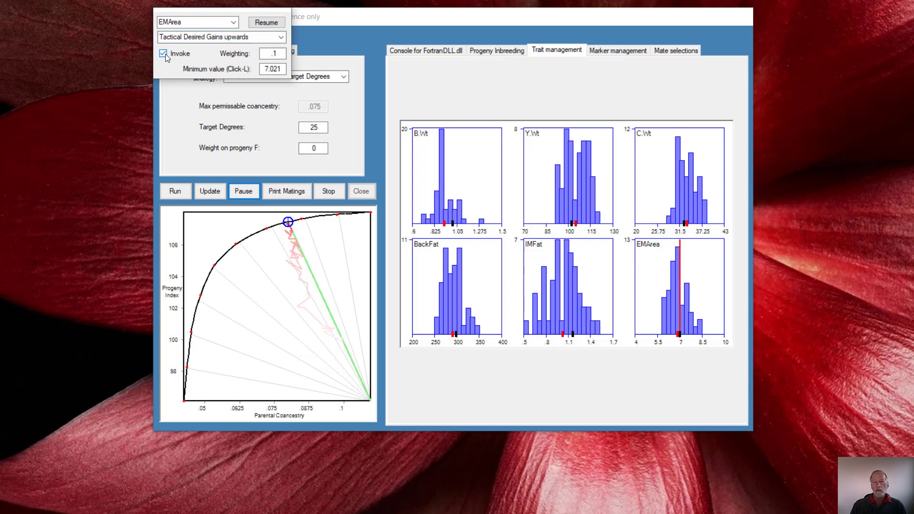
- Set EMArea's minimum value to 8 and its weighting to 1, and resume the optimisation
click(690, 262)
click(690, 262)
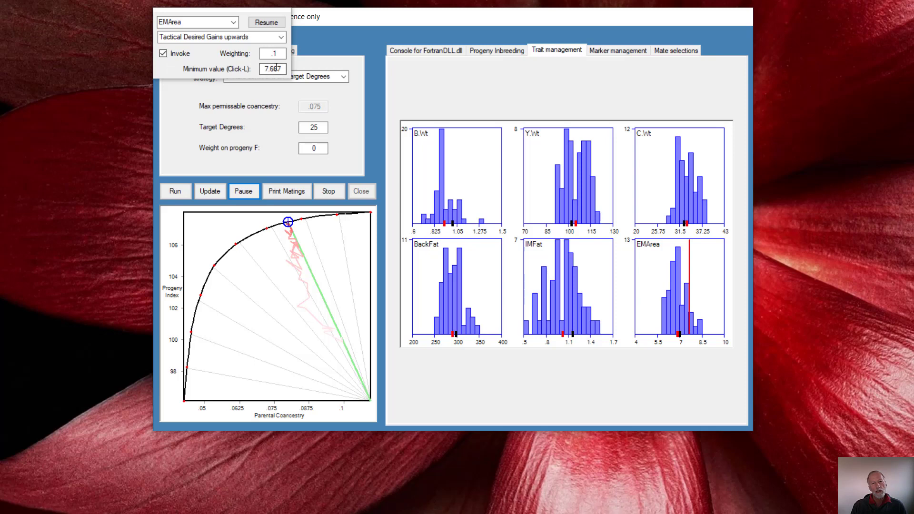
drag(282, 69, 266, 69)
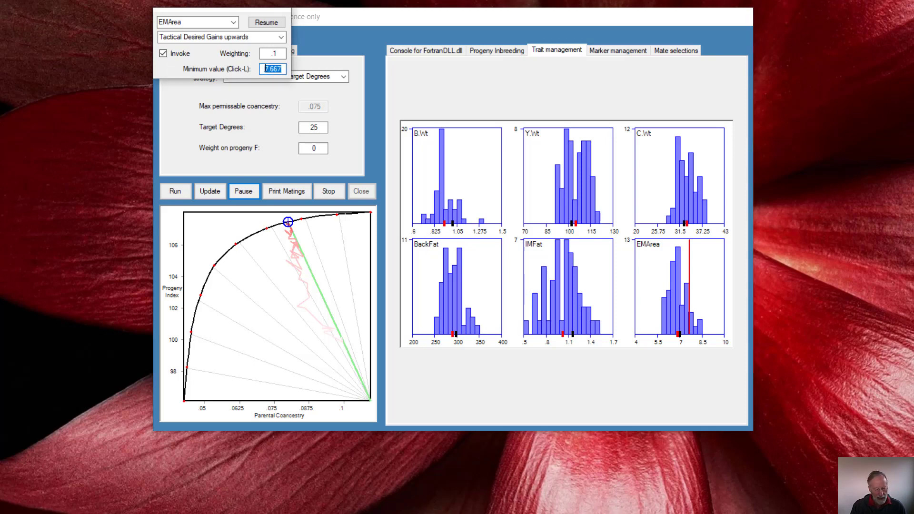
text(8)
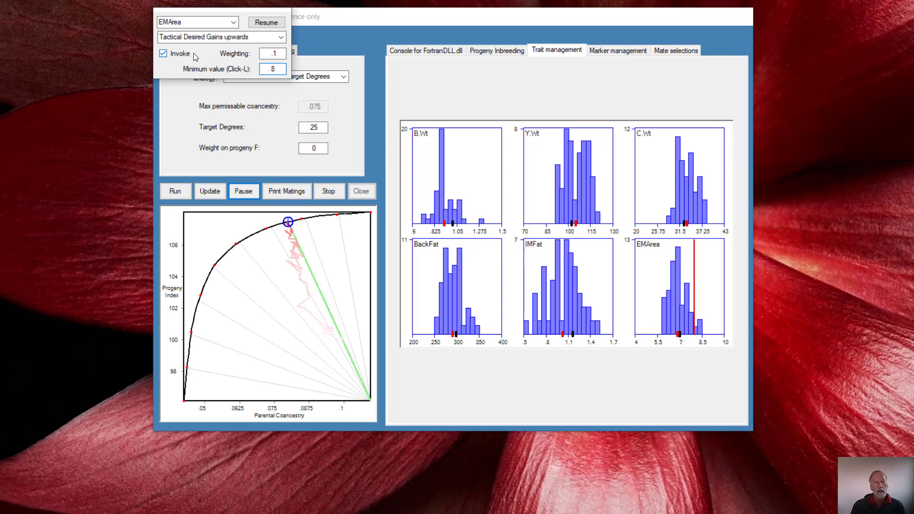
double_click(275, 51)
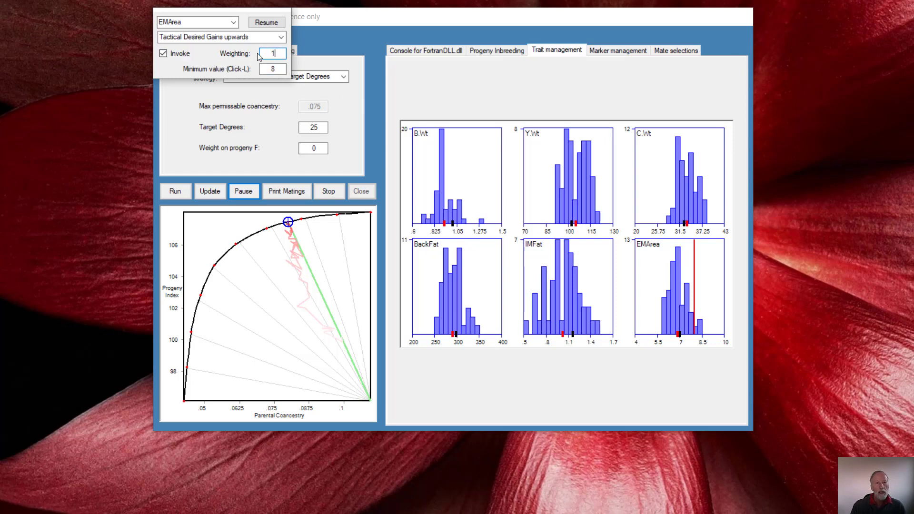
click(264, 22)
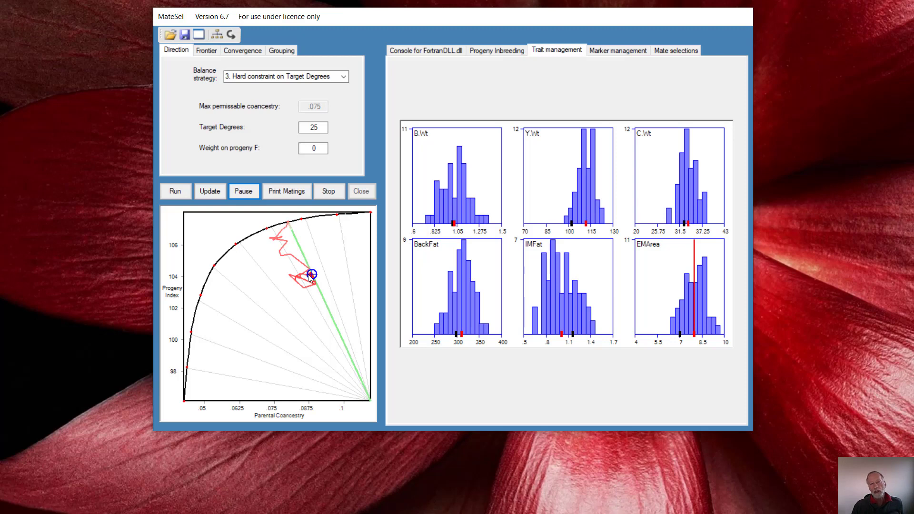
- Reduce the weighting of EMArea's Tactical Desired Gains to .1 and resume the optimisation
right_click(678, 294)
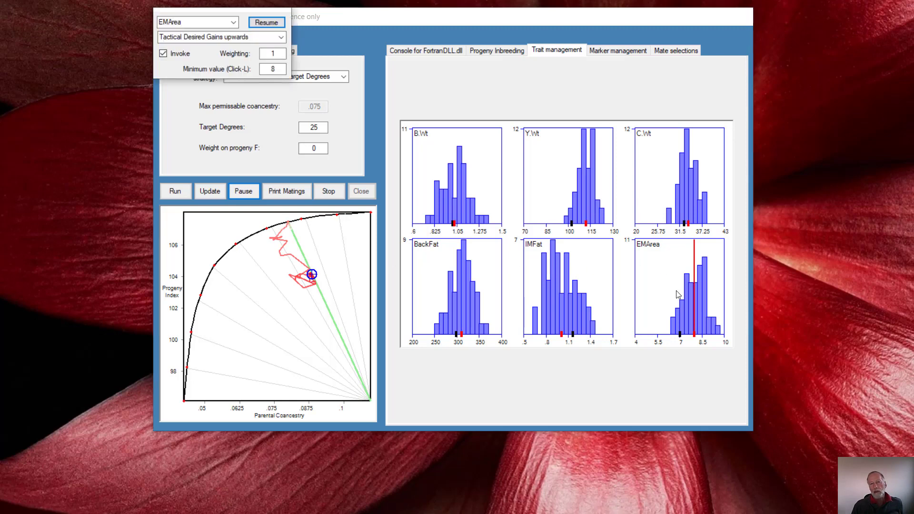
click(274, 54)
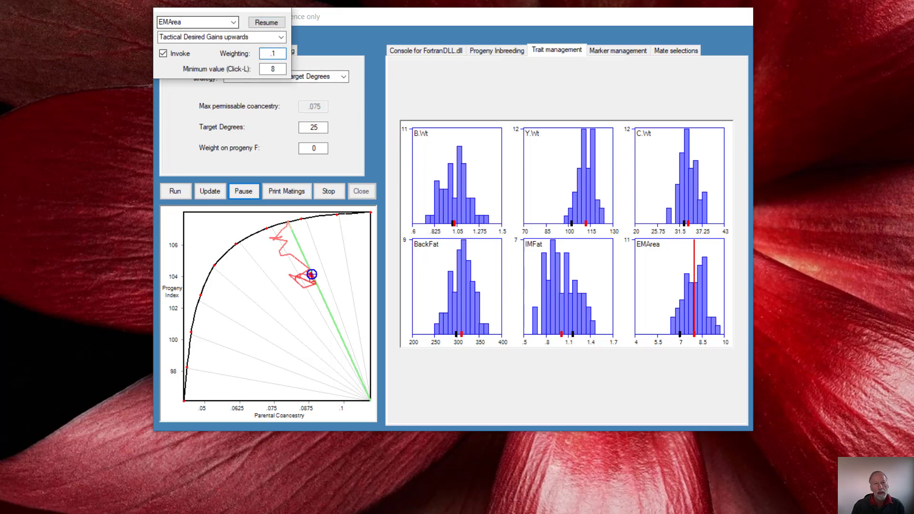
click(270, 22)
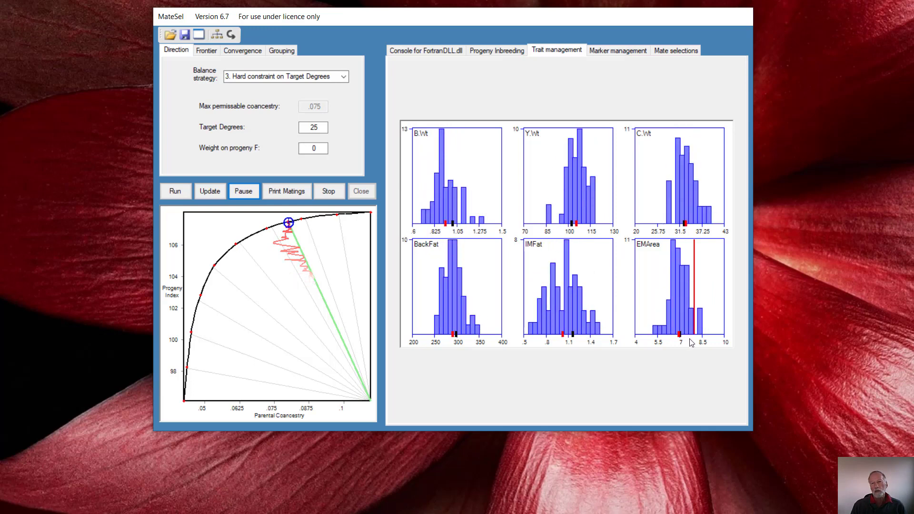
- Set EMArea's Tactical Desired Gains weighting to 1 and minimum value to 7.6, and resume the optimisation
click(658, 296)
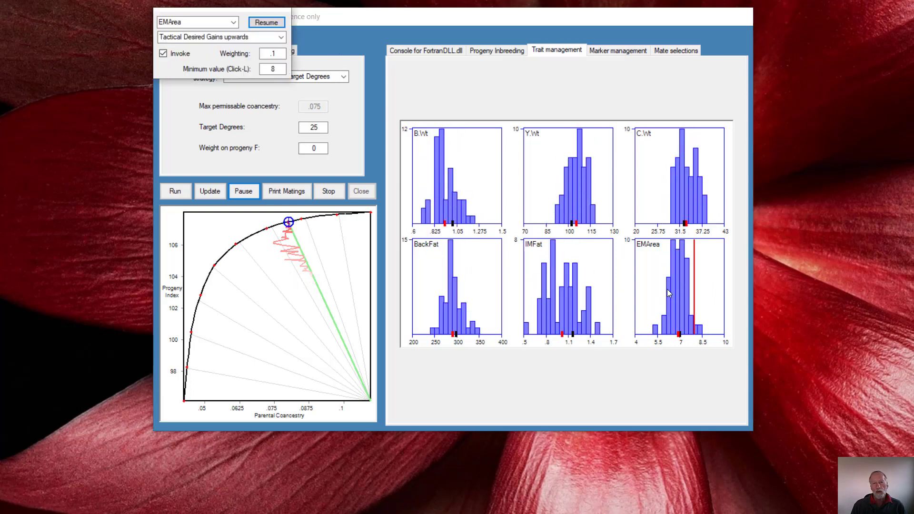
drag(280, 54, 264, 54)
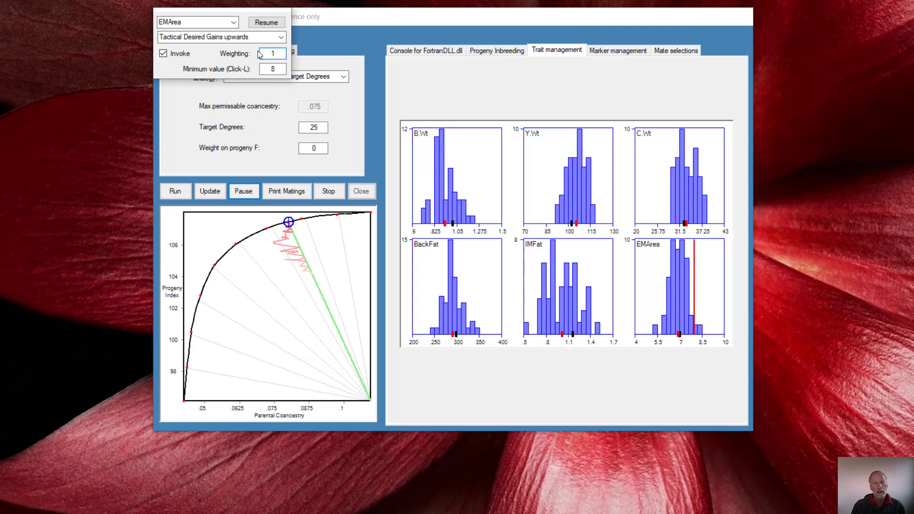
click(276, 71)
double_click(275, 69)
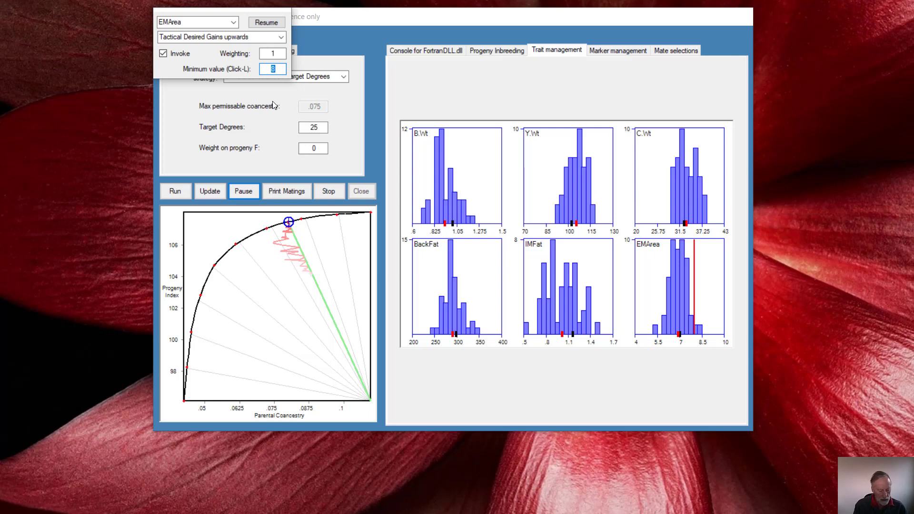
text(7.)
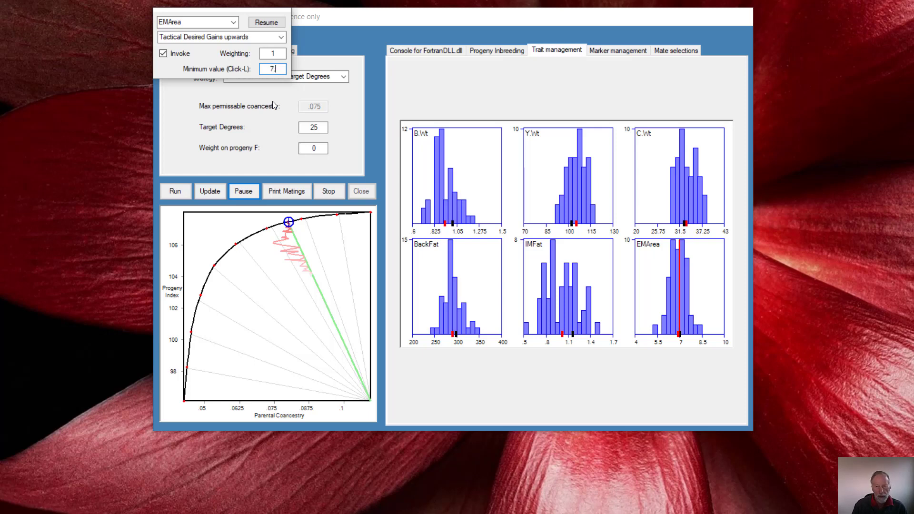
text(6)
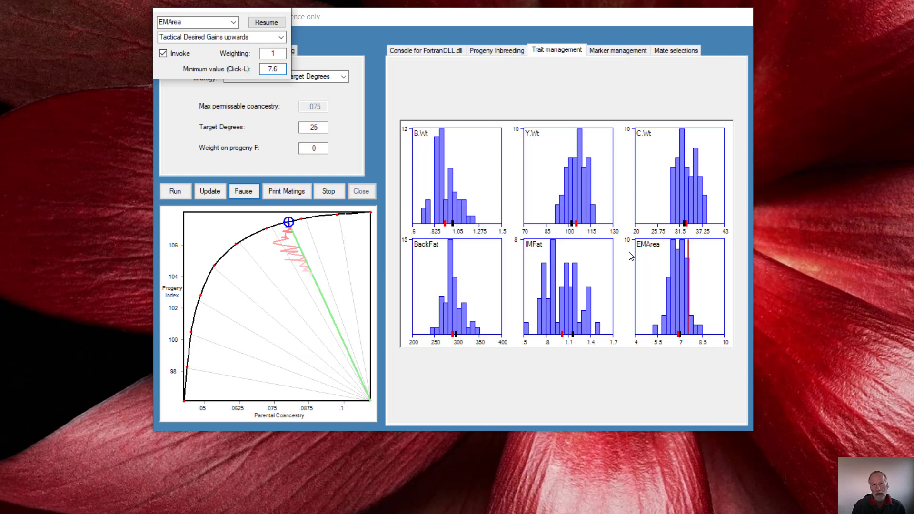
click(267, 22)
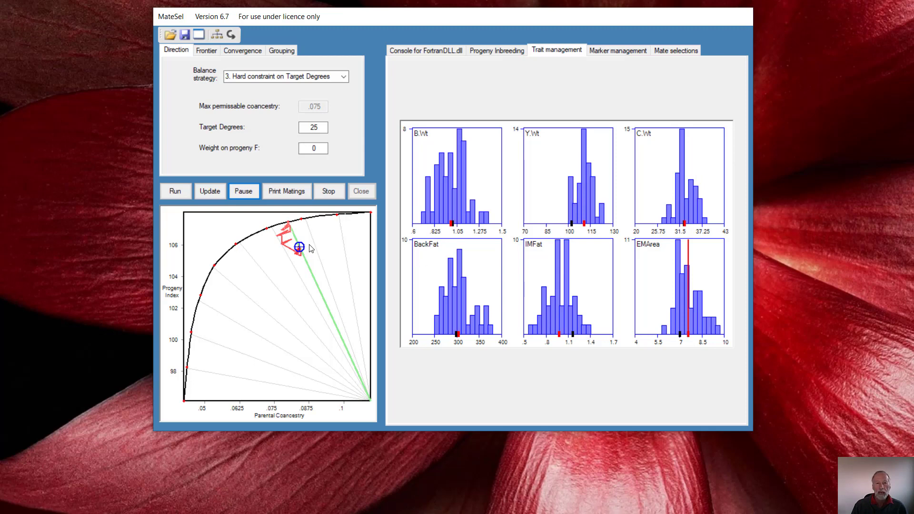
- Lower EMArea's minimum value to 7.4 and resume the optimisation
click(664, 294)
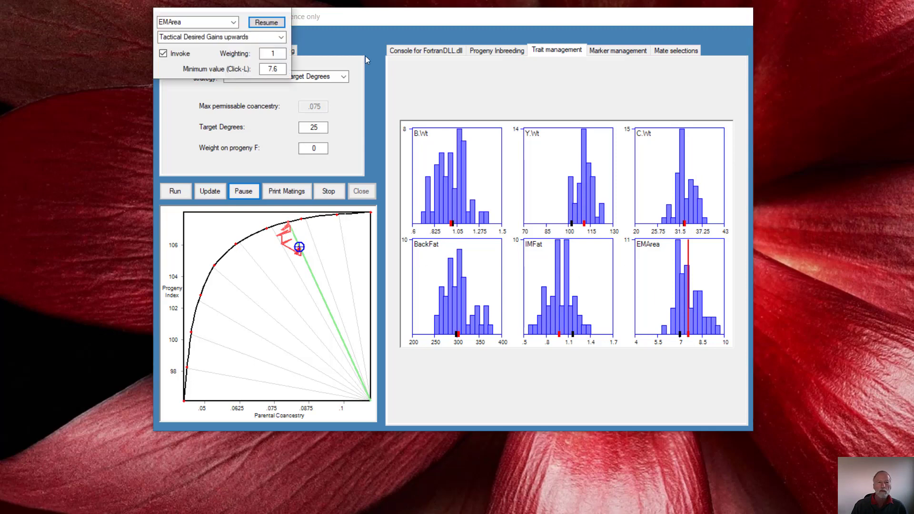
click(274, 70)
drag(275, 70, 276, 69)
text(4)
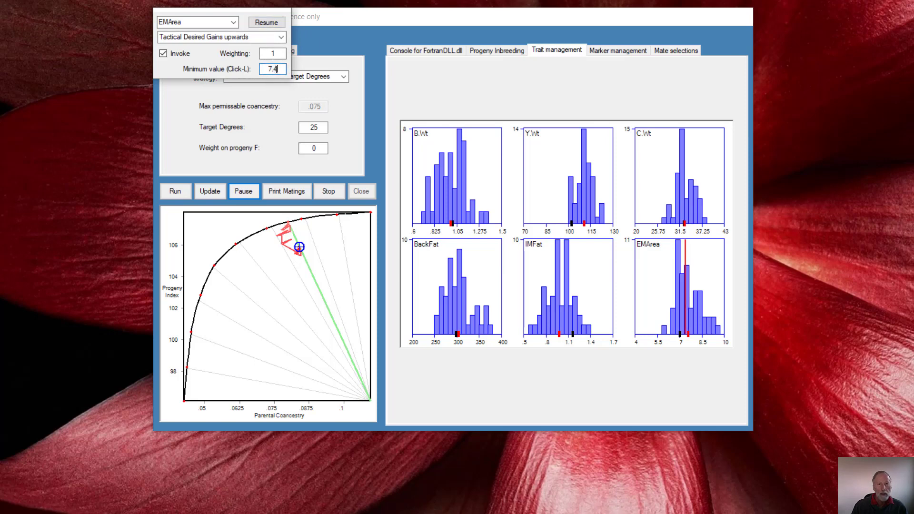
click(265, 20)
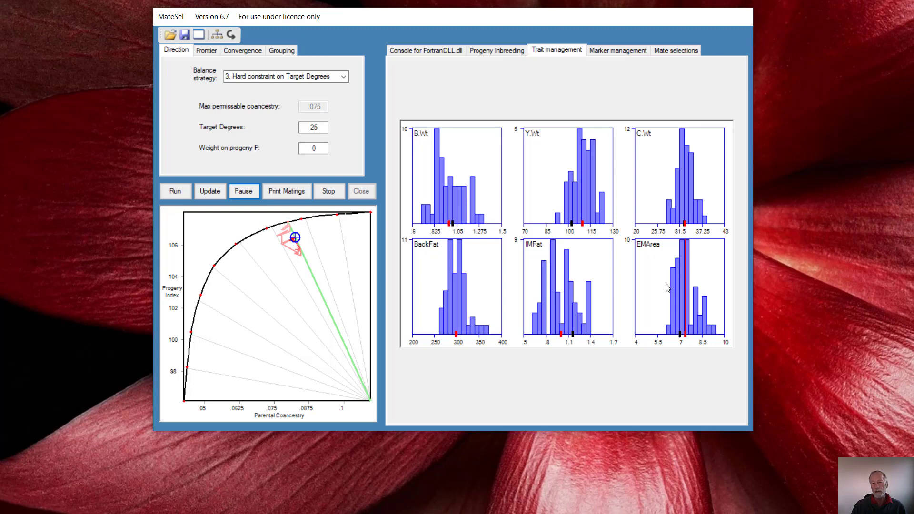
- In the enlarged EMArea histogram, switch management to Set minimum value at boundary with a minimum of 6.705, and resume the optimisation
click(667, 288)
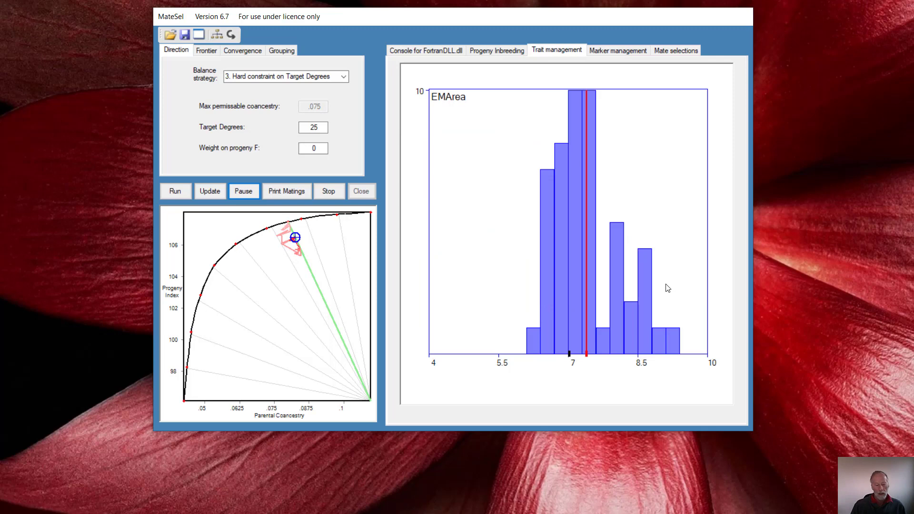
click(602, 271)
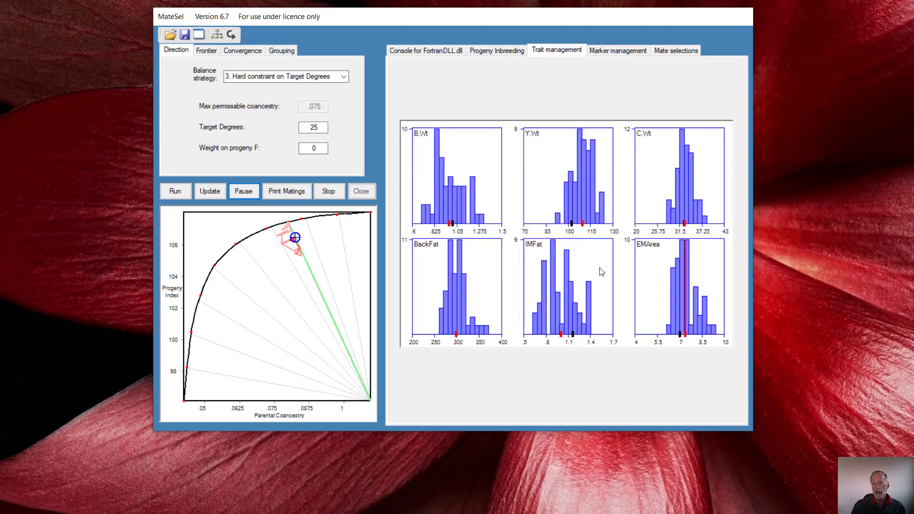
click(684, 319)
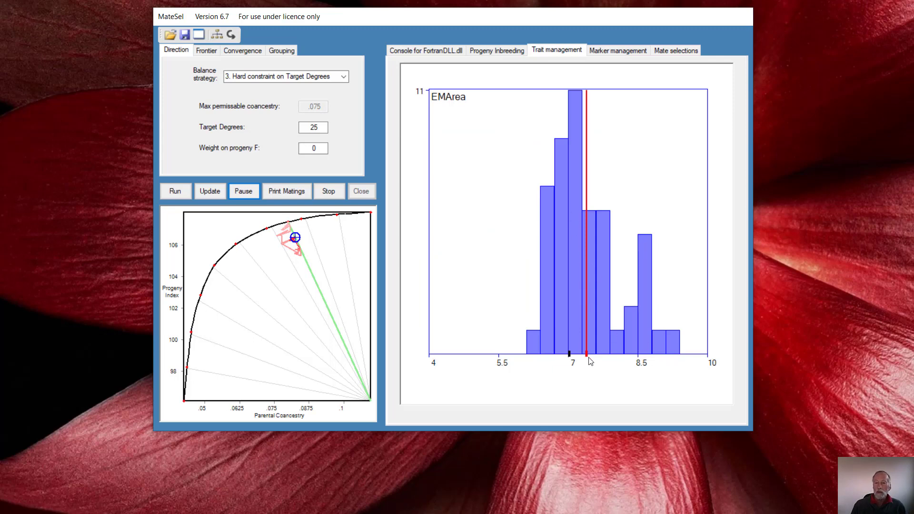
click(576, 274)
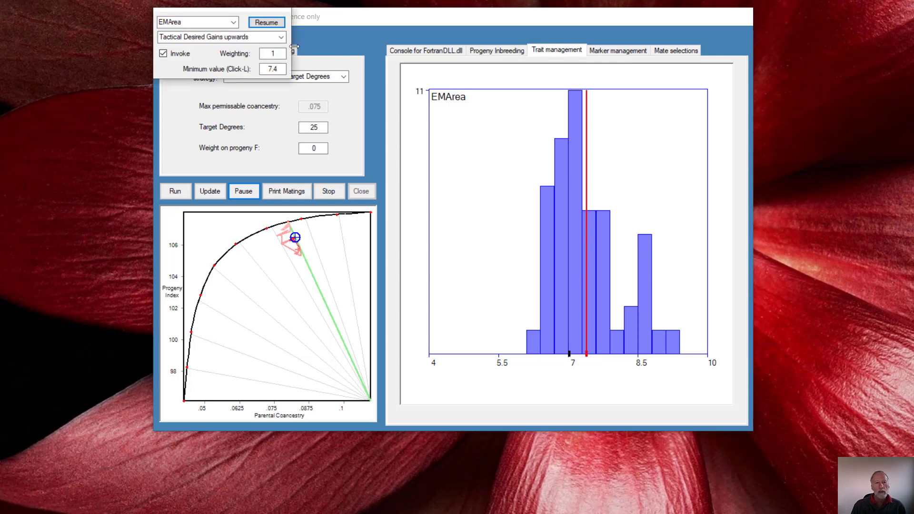
click(281, 37)
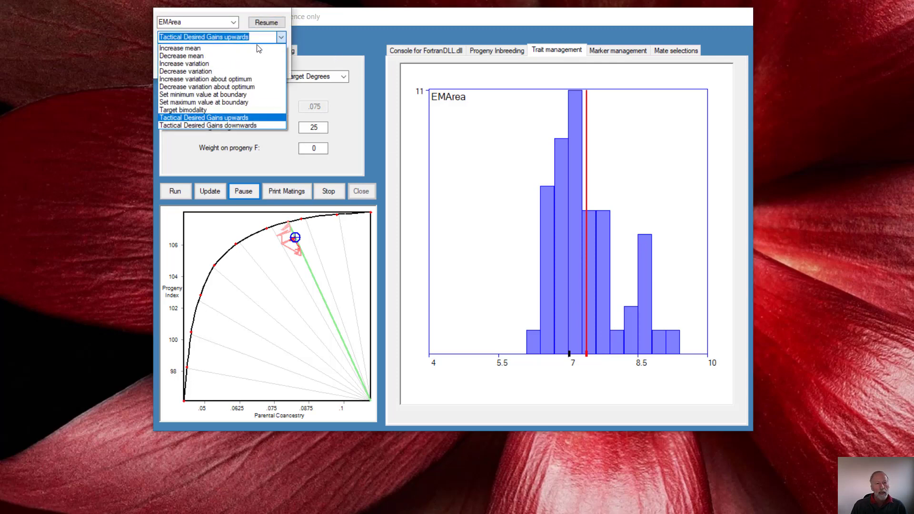
click(236, 96)
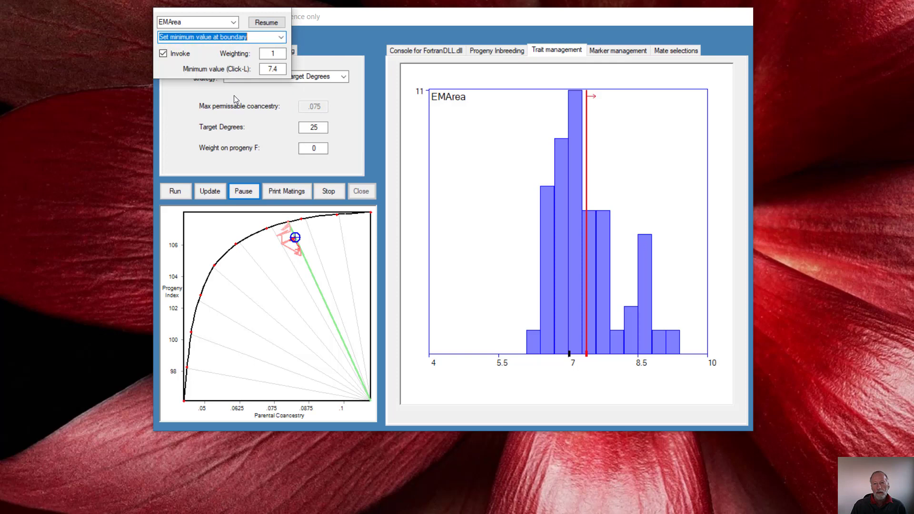
click(554, 179)
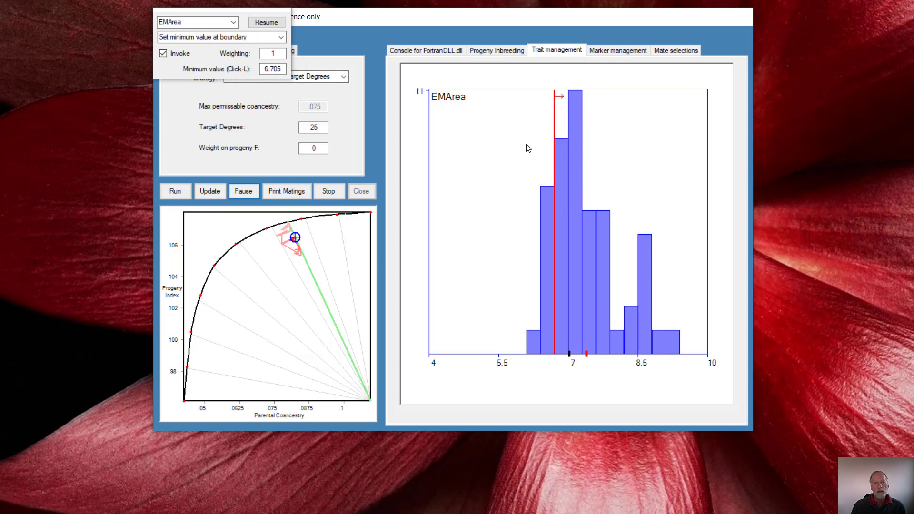
click(272, 25)
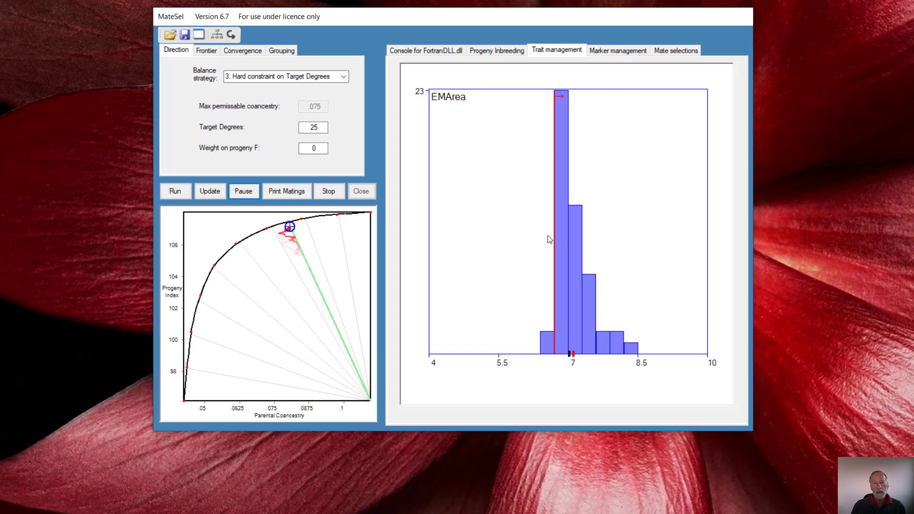
- Raise the weighting of EMArea's minimum boundary to 10 and resume the optimisation
right_click(529, 239)
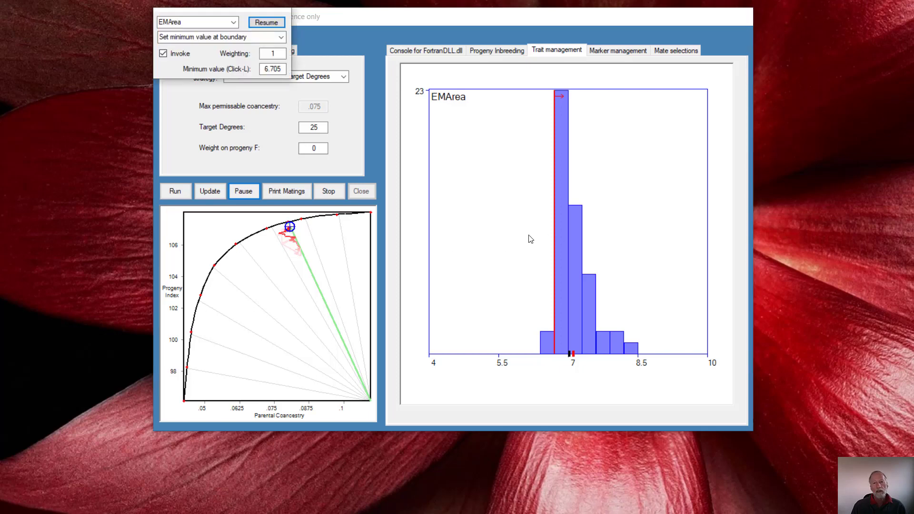
click(281, 53)
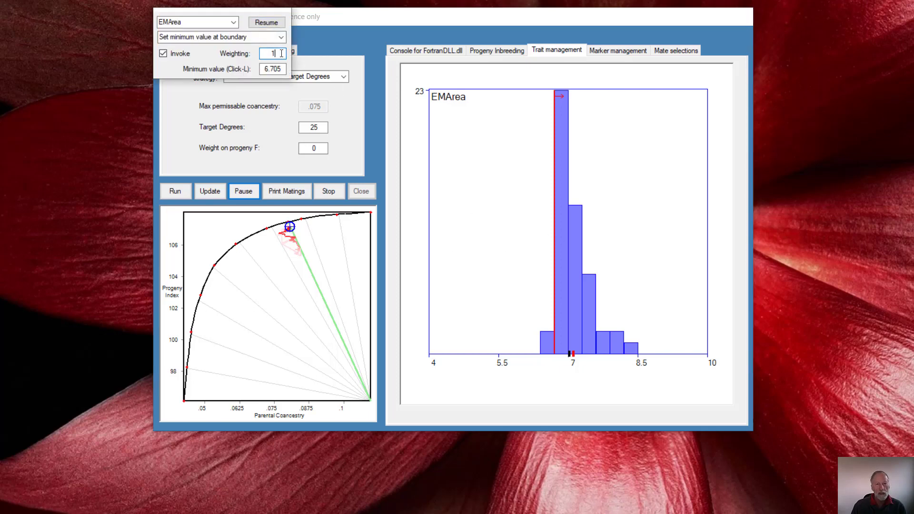
text(0)
click(269, 21)
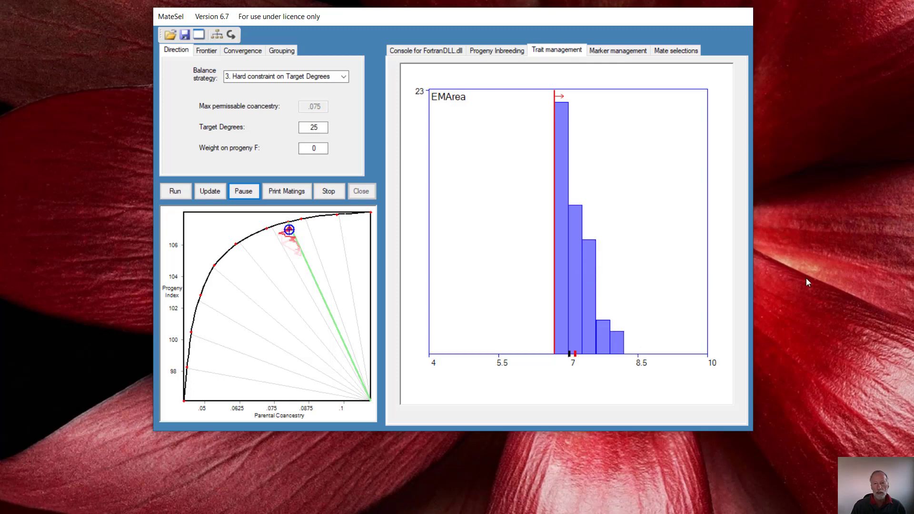
- Return to the view of all trait histograms and deactivate EMArea's minimum boundary
click(610, 229)
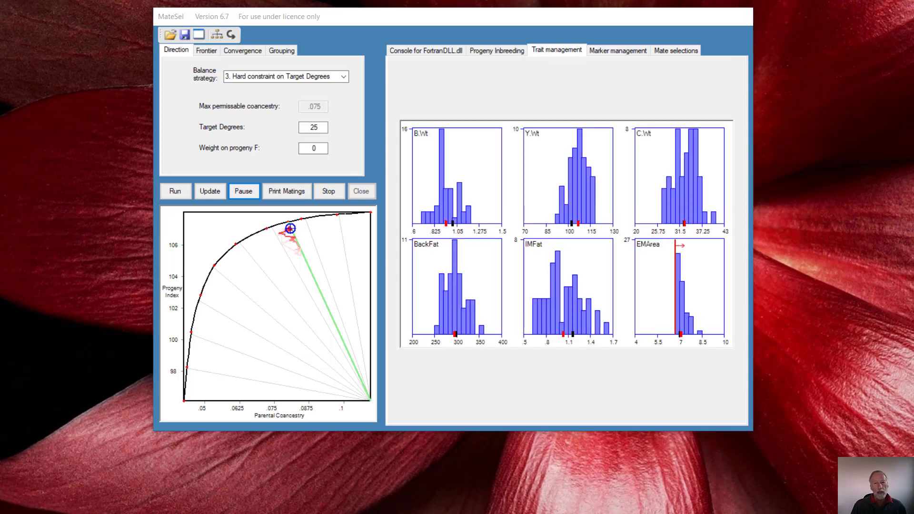
right_click(661, 292)
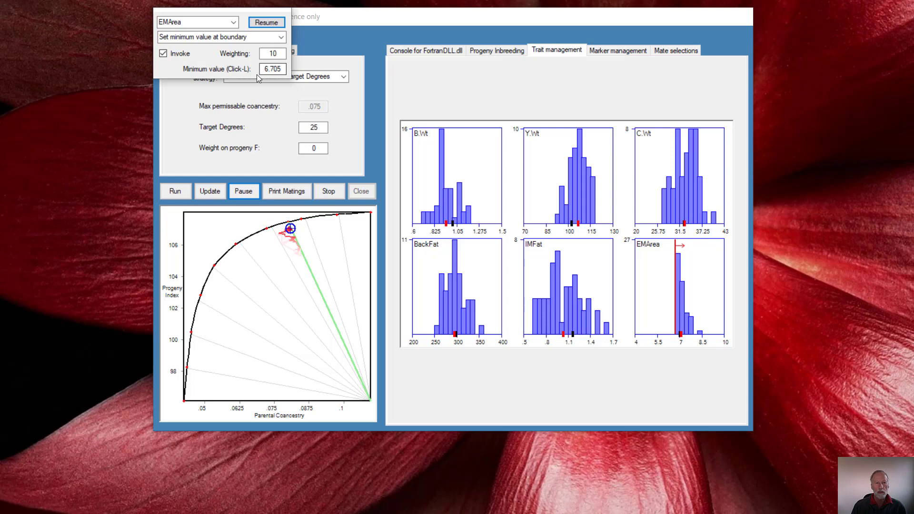
click(163, 53)
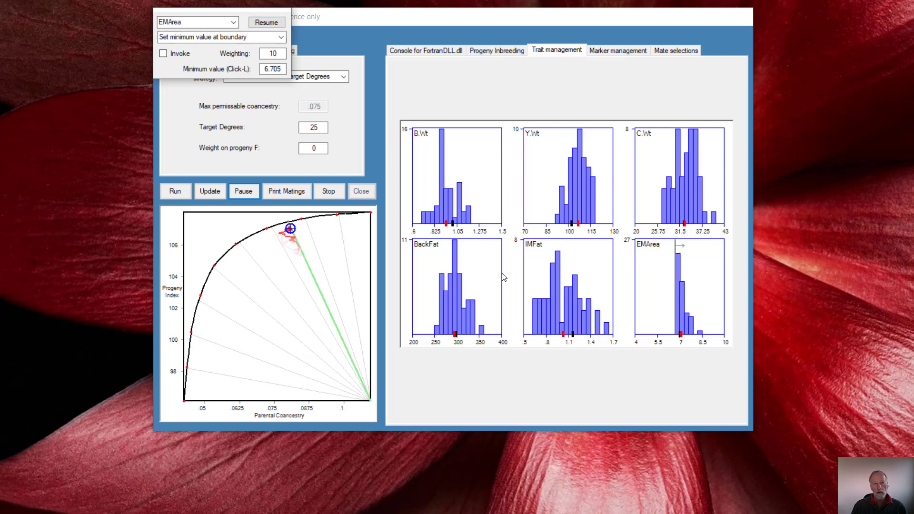
- Set BackFat's management option to Decrease variation, invoke it, and resume the optimisation
click(460, 311)
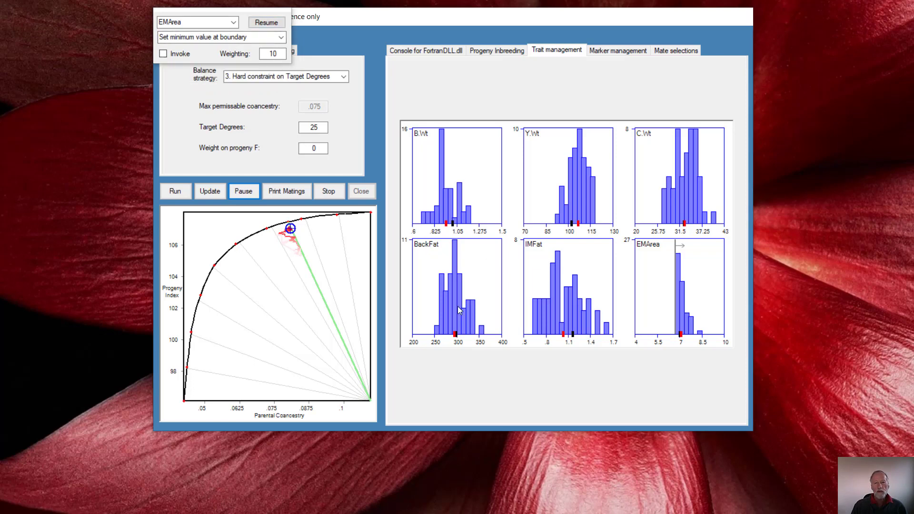
click(282, 37)
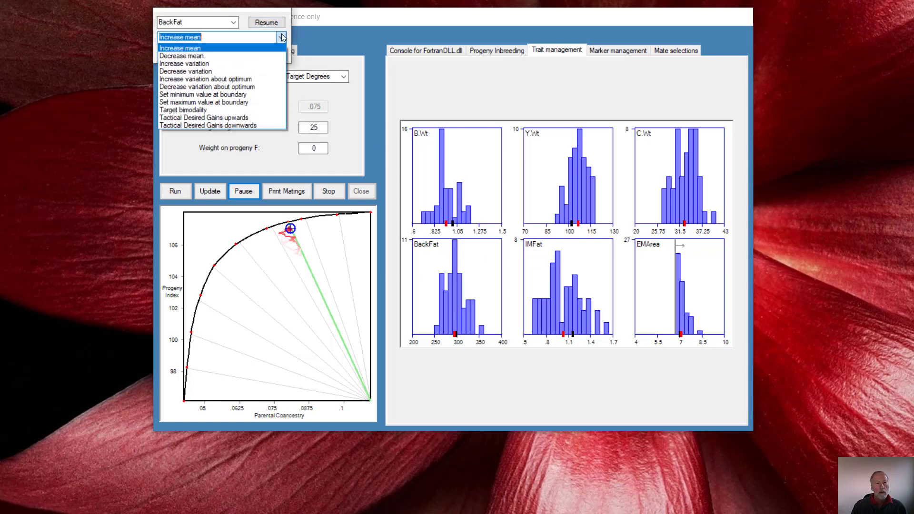
click(202, 71)
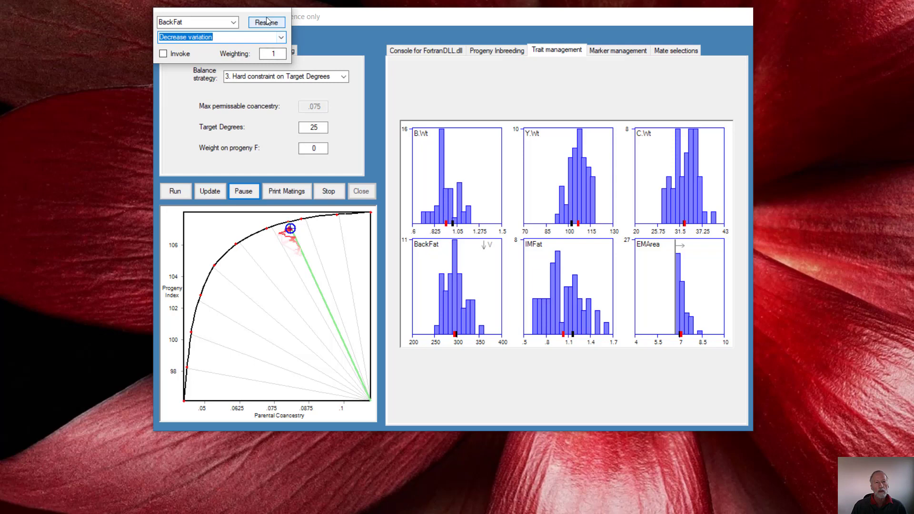
click(162, 54)
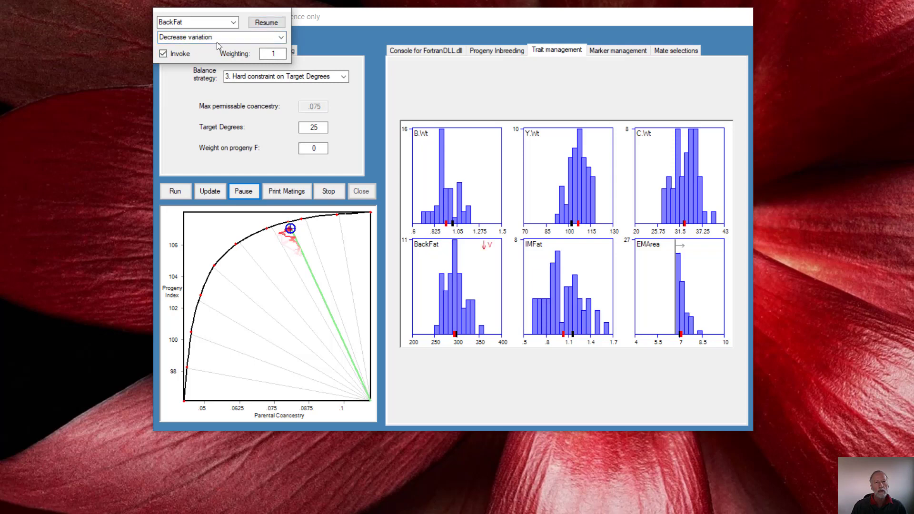
click(264, 21)
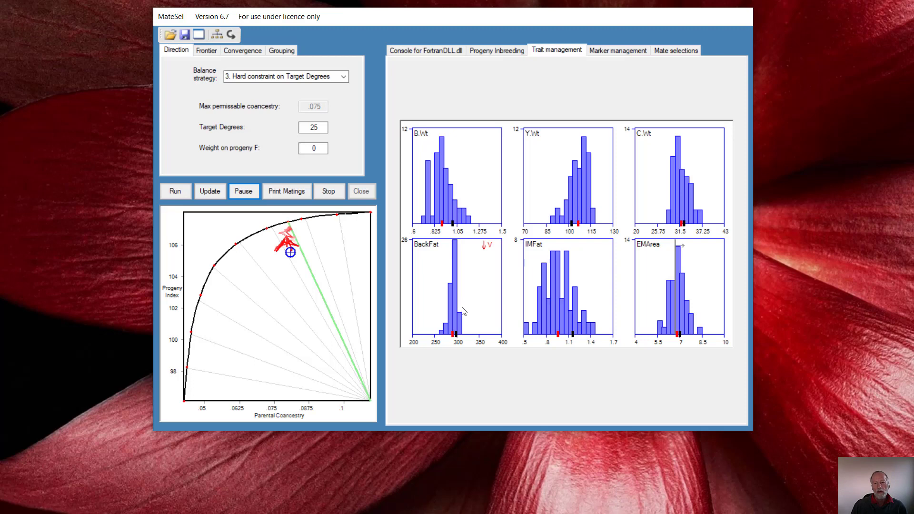
- Reduce the weighting of BackFat's Decrease variation to .01 and resume the optimisation
click(464, 312)
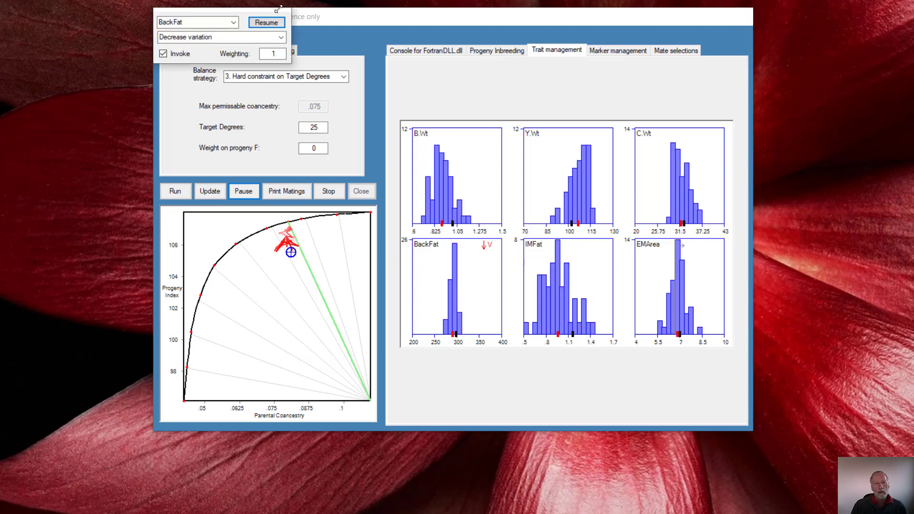
click(281, 53)
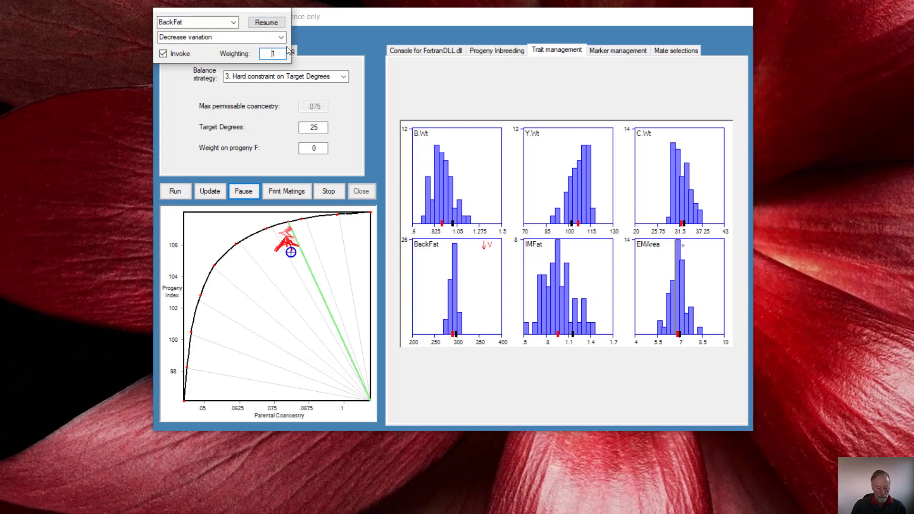
text(.011)
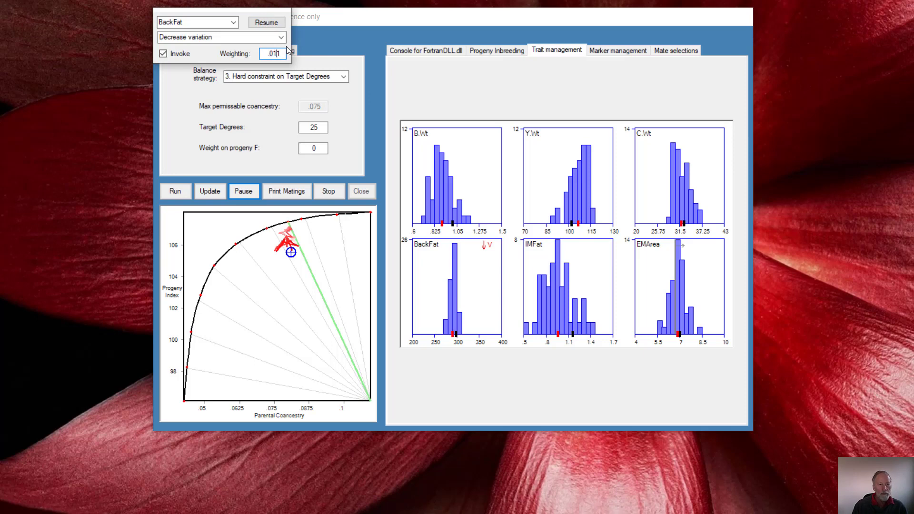
key(Delete)
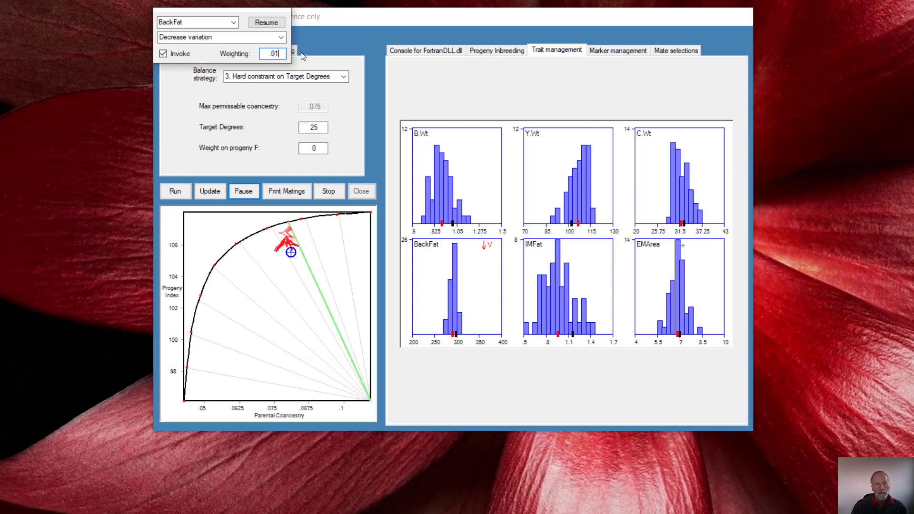
click(264, 21)
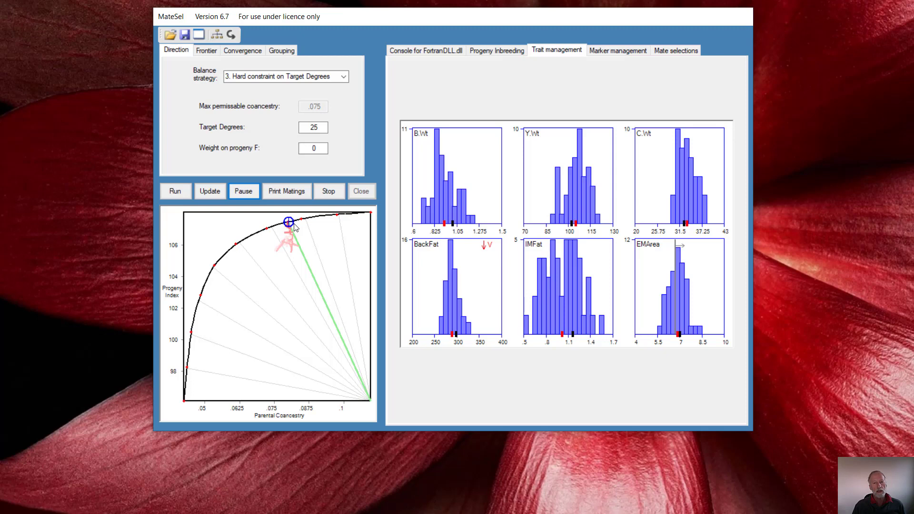
- Change BackFat's management option to Decrease variation about optimum with a weighting of 1 and resume the optimisation
click(468, 309)
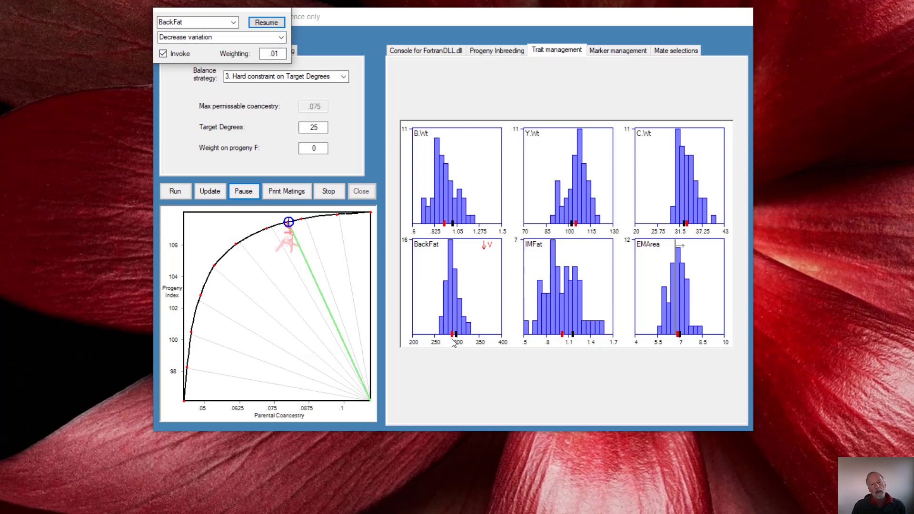
click(281, 38)
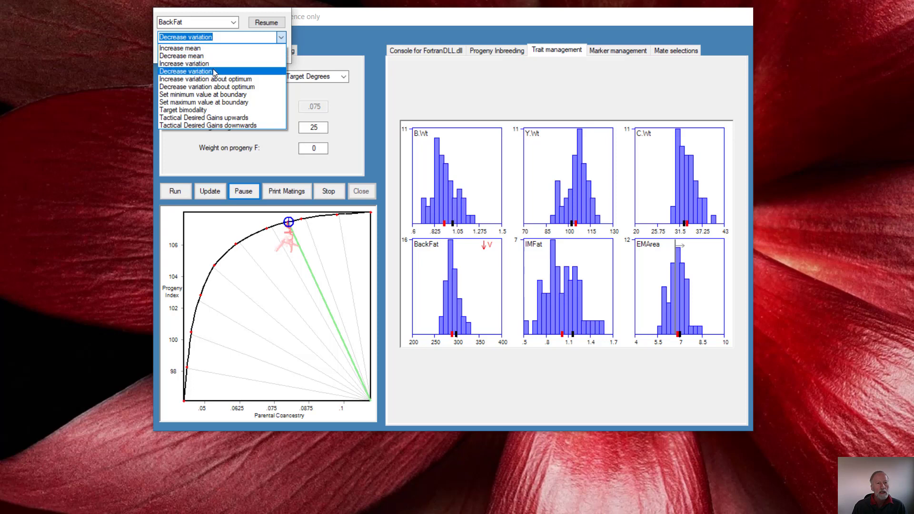
click(222, 89)
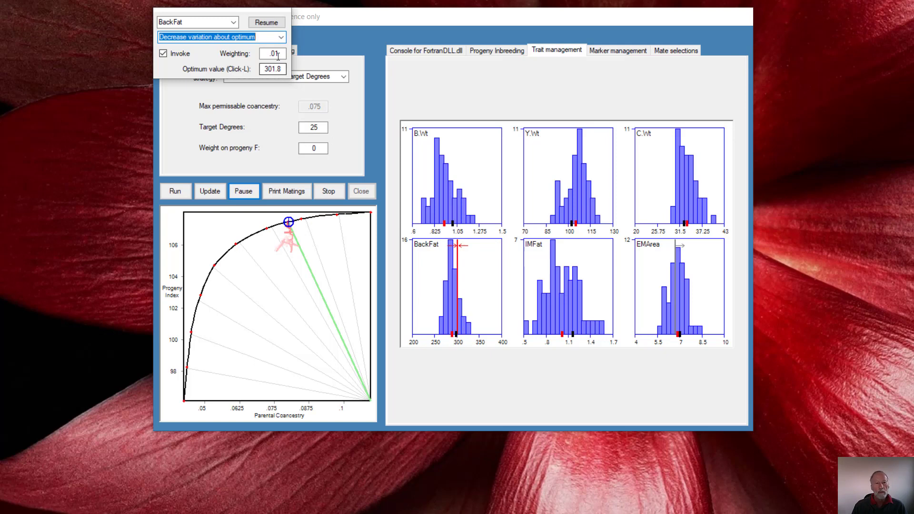
double_click(258, 53)
text(1)
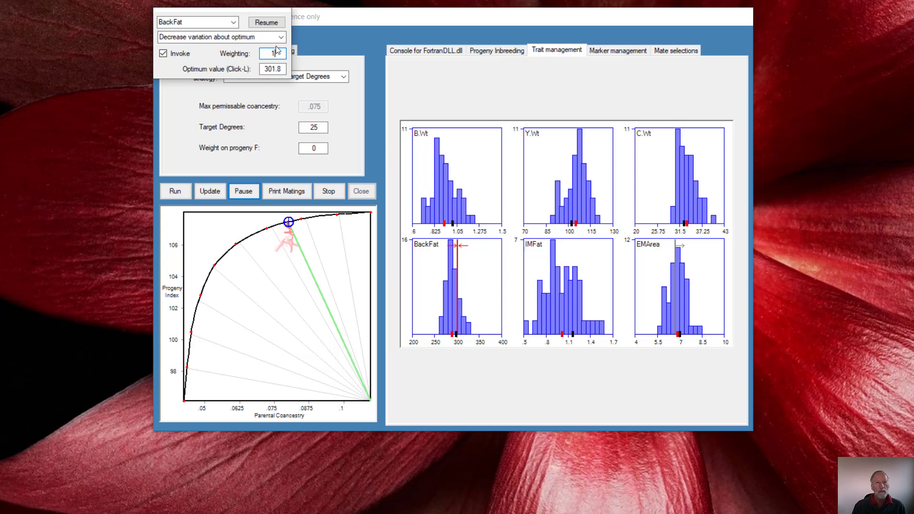
click(267, 22)
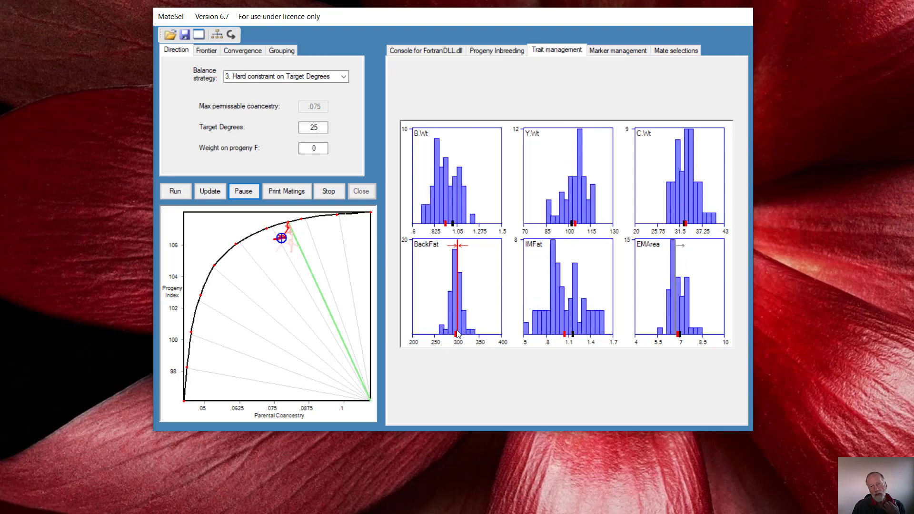
- Enlarge the BackFat histogram, set the weighting of its Decrease variation about optimum to .25, and resume the optimisation
click(473, 319)
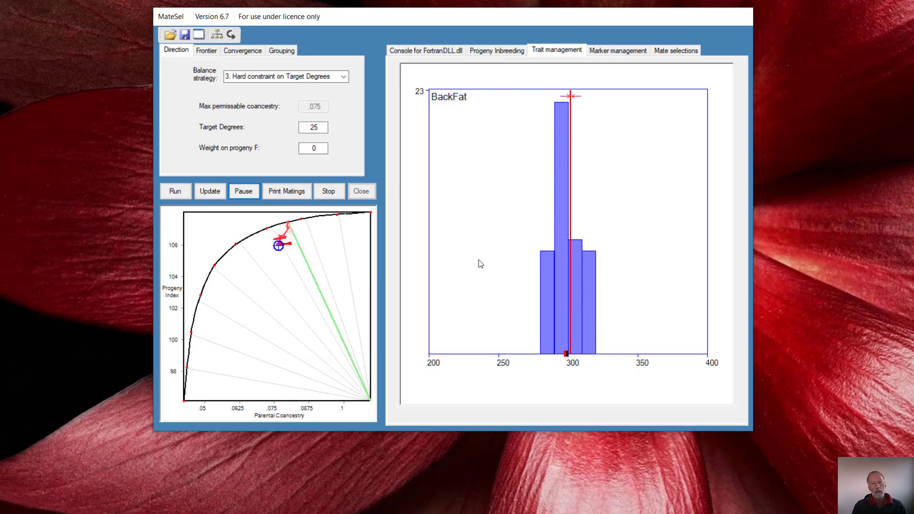
click(568, 310)
double_click(274, 53)
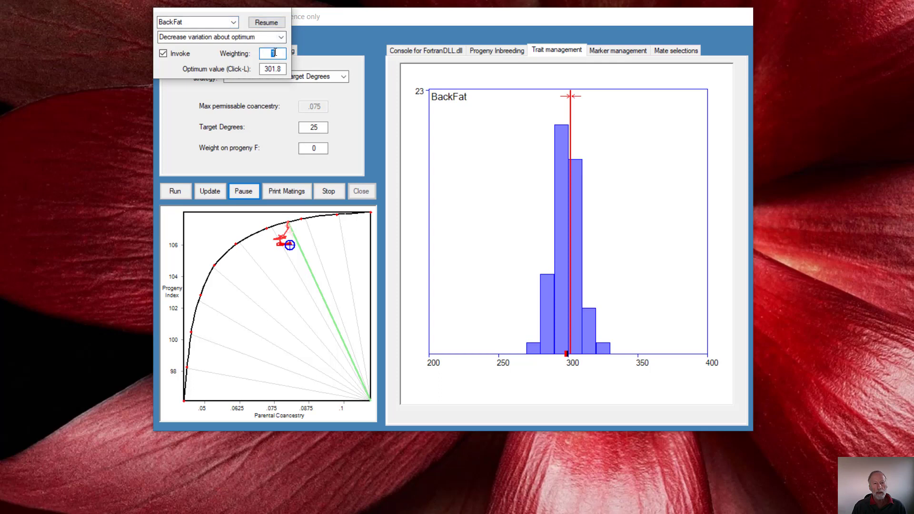
text(2)
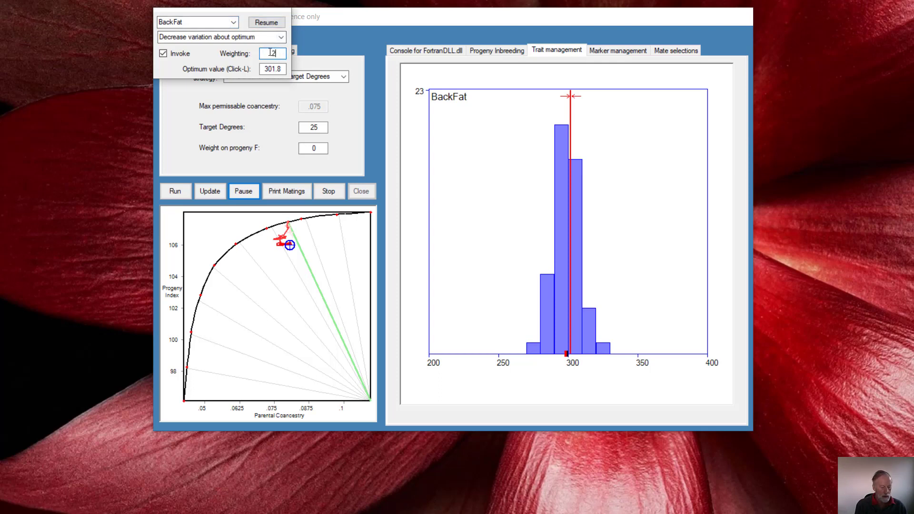
text(5)
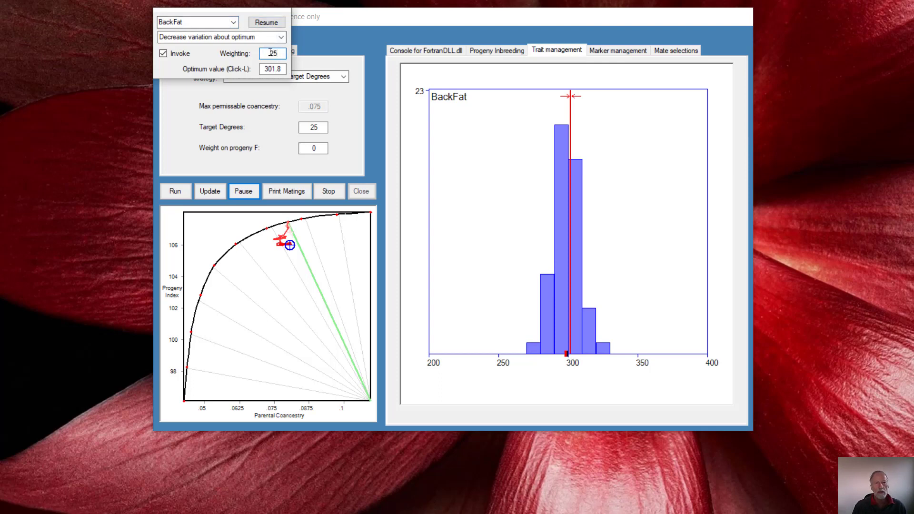
click(268, 21)
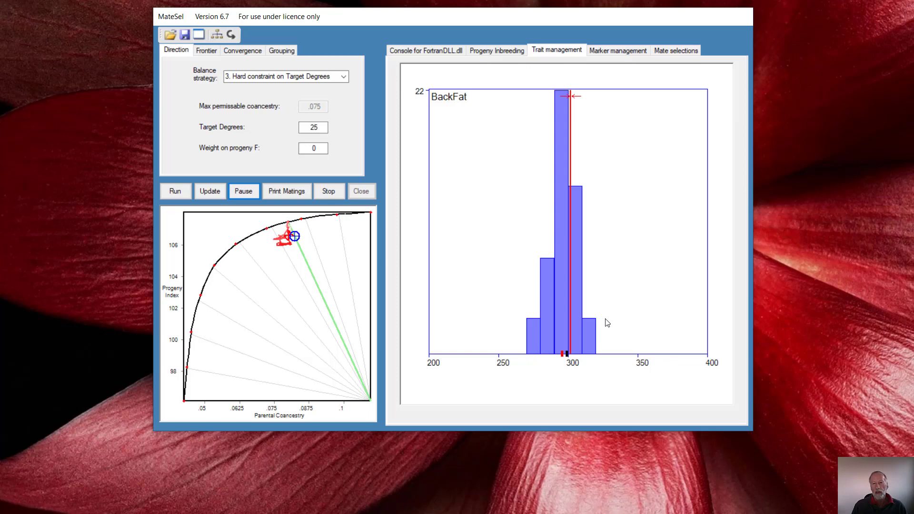
- Deactivate BackFat's Decrease variation about optimum and resume the optimisation
click(611, 237)
click(163, 54)
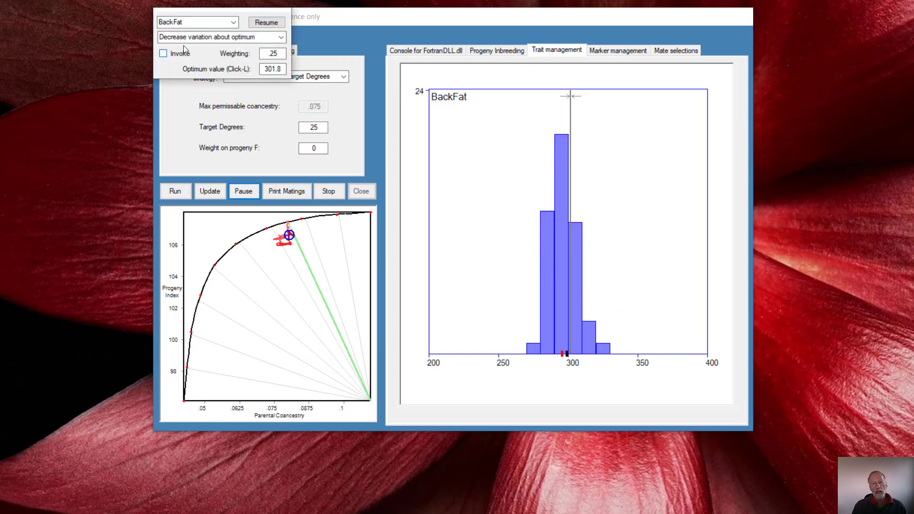
click(260, 22)
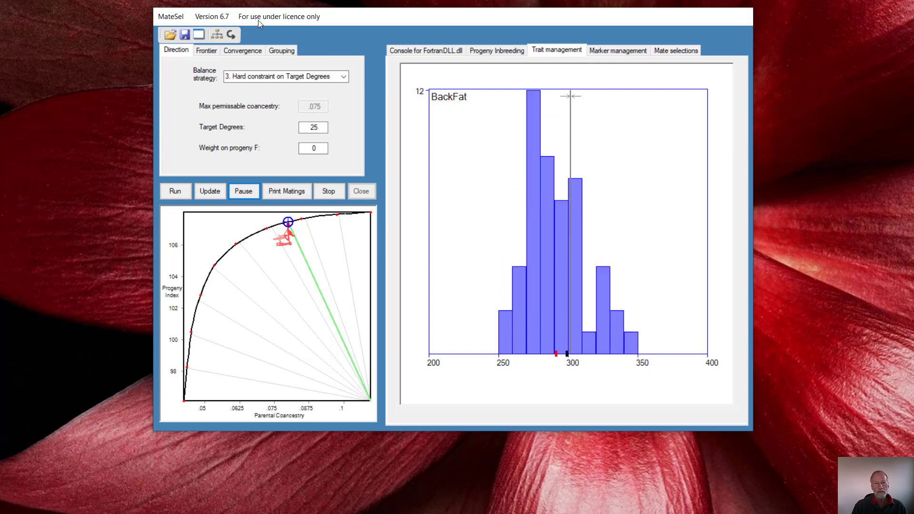
- Return to the view of all trait histograms and invoke Target bimodality for IMFat
click(569, 302)
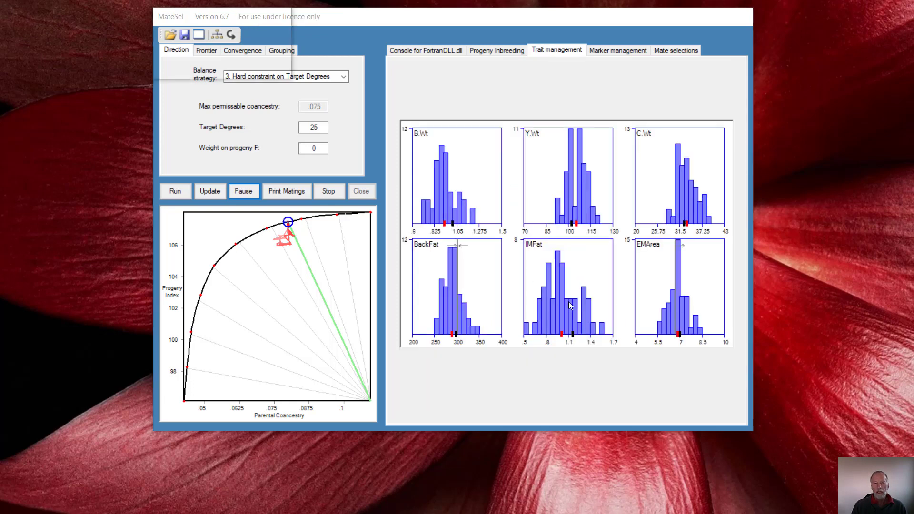
click(282, 37)
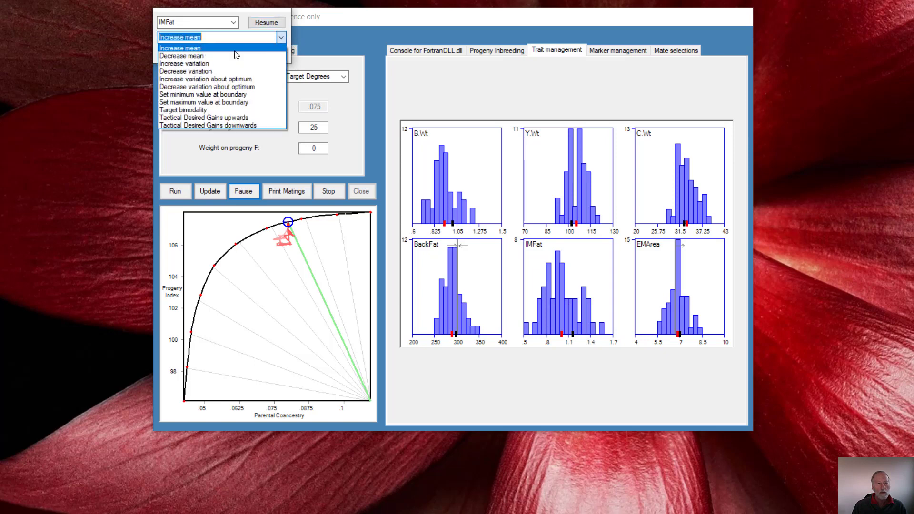
click(205, 109)
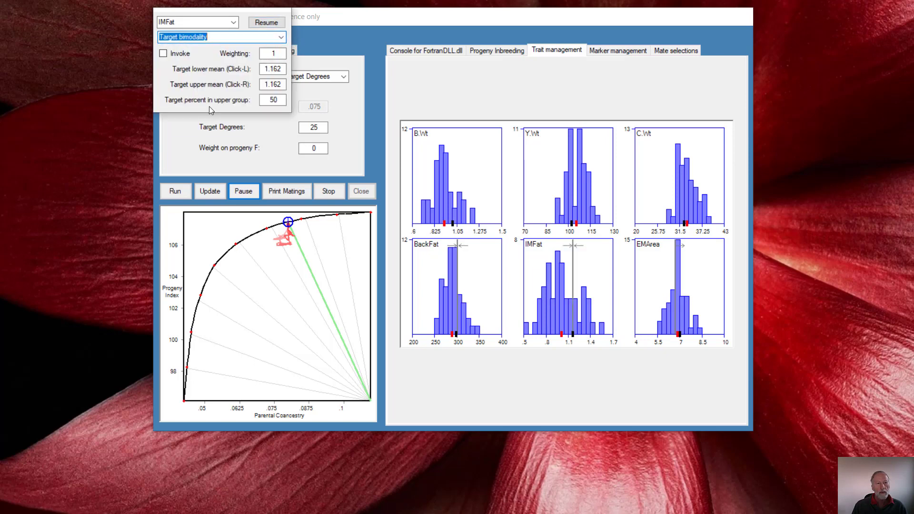
click(164, 54)
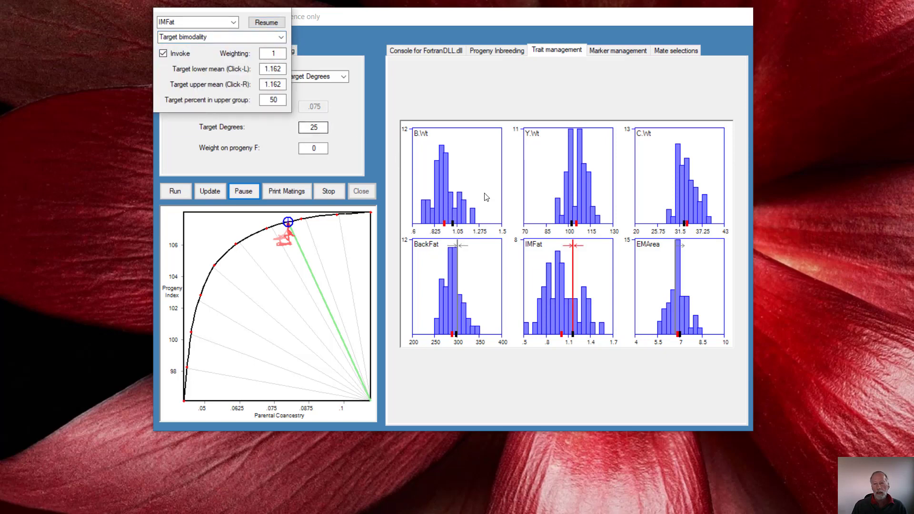
- Set IMFat's target lower mean to .8998, upper mean to 1.3 and percent in upper group to 30, and resume the optimisation
click(553, 281)
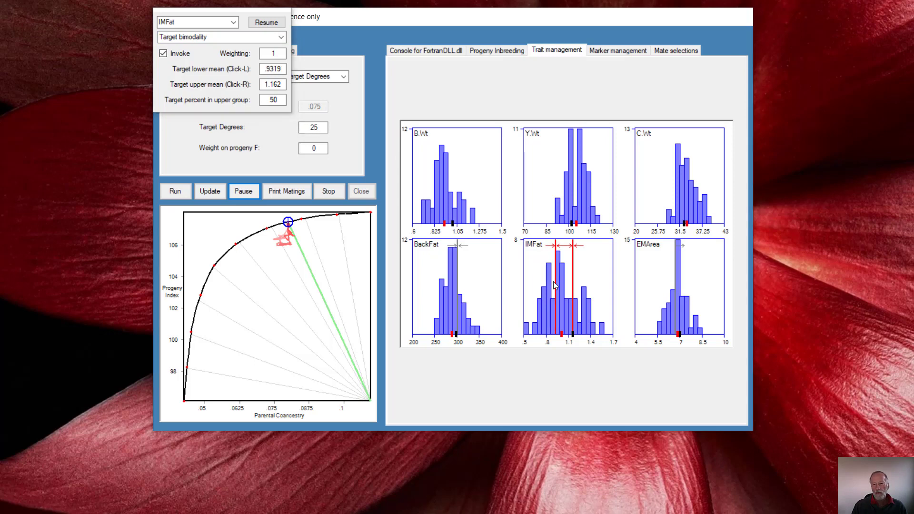
click(554, 282)
right_click(584, 278)
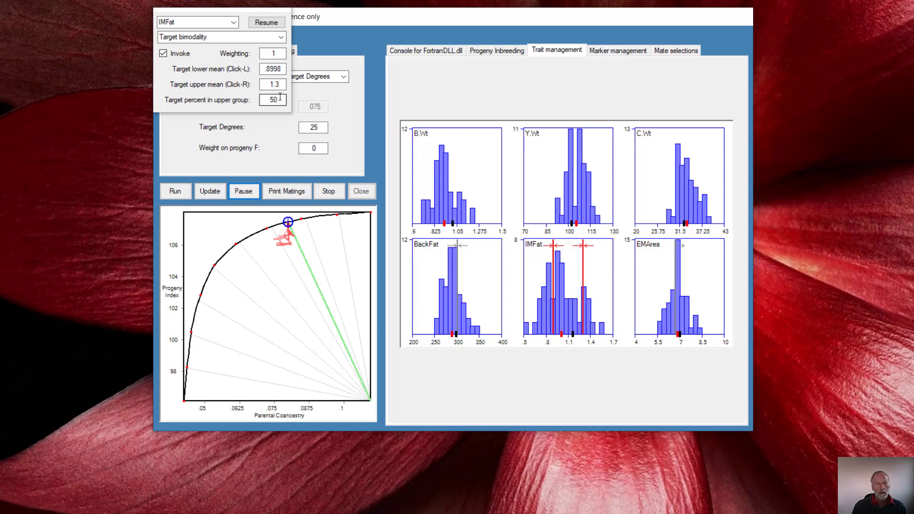
drag(280, 97, 274, 98)
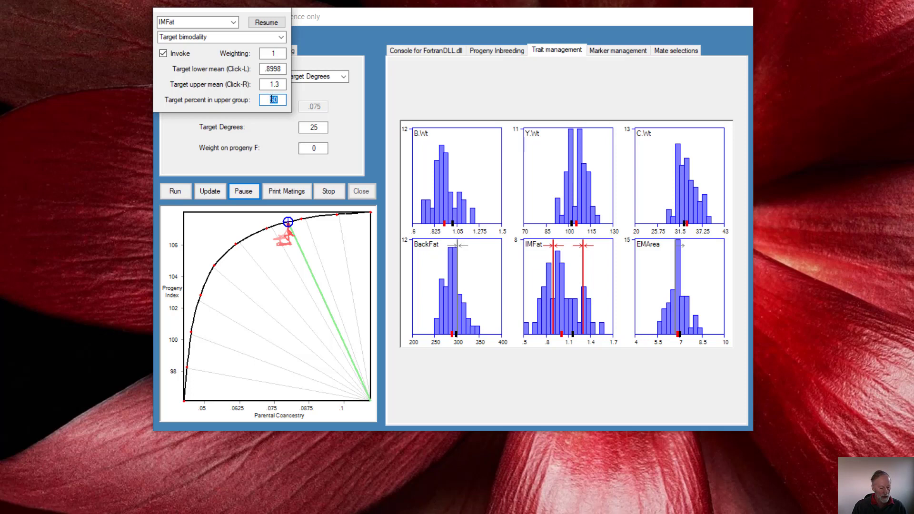
text(30)
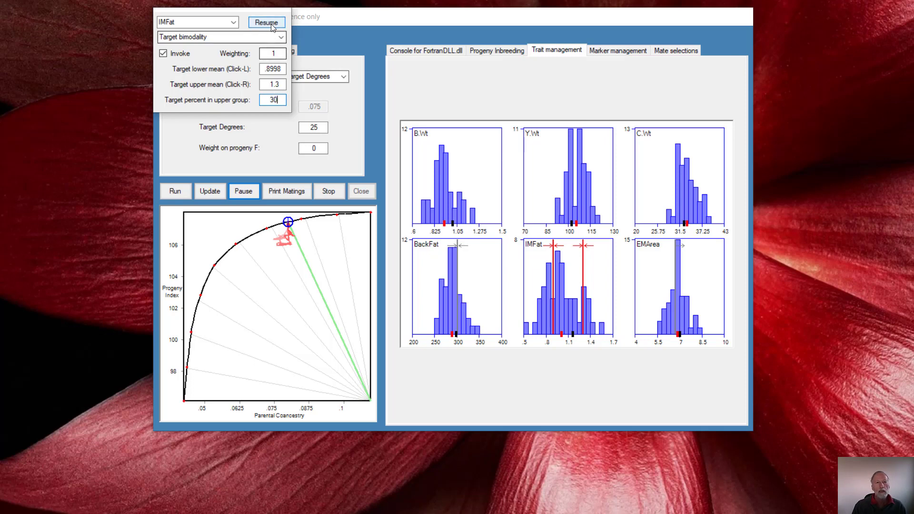
click(269, 20)
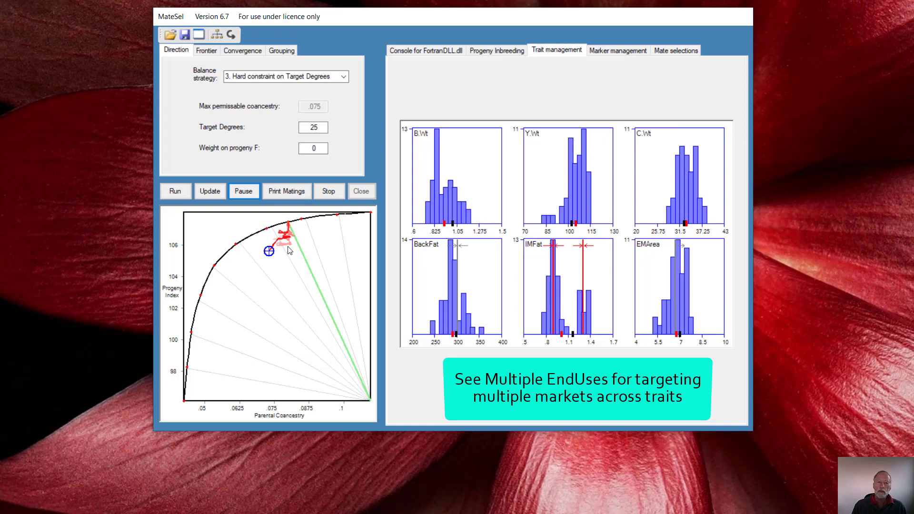
- Reduce the weighting of IMFat's Target bimodality to .25 and resume the optimisation
click(562, 289)
double_click(272, 54)
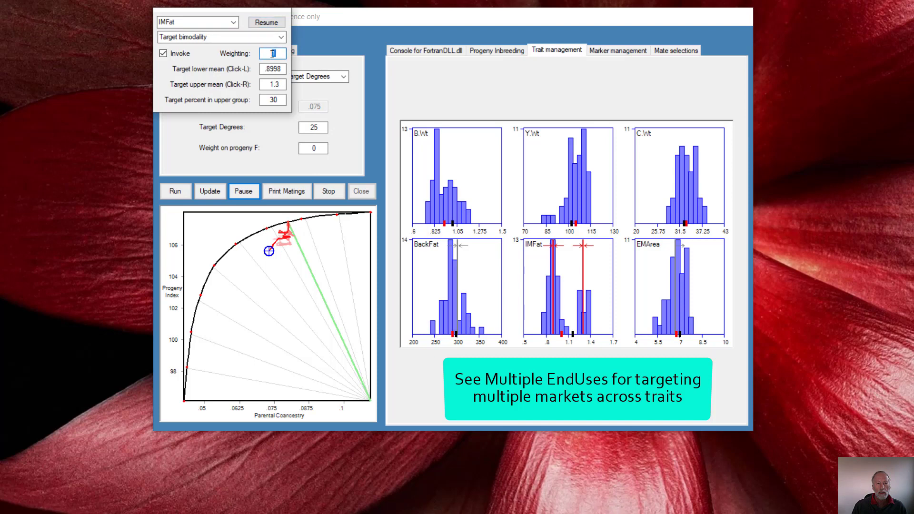
text(.25)
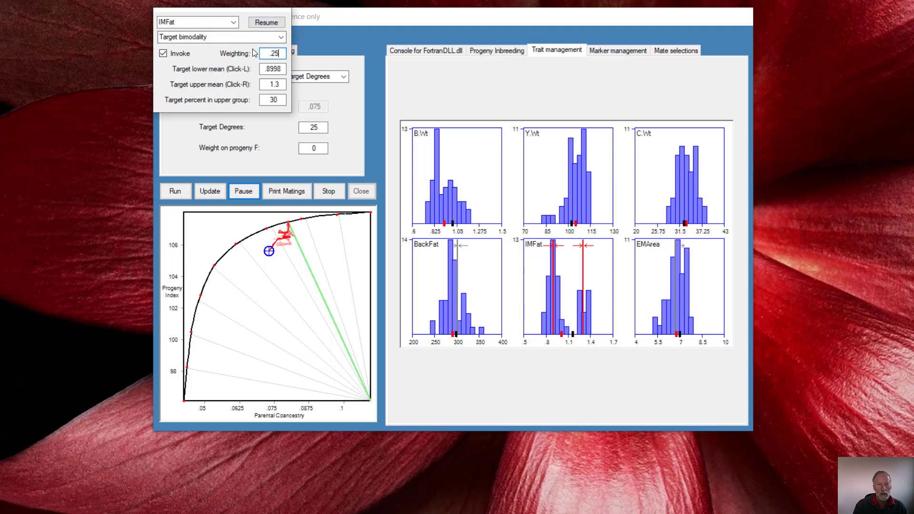
click(276, 21)
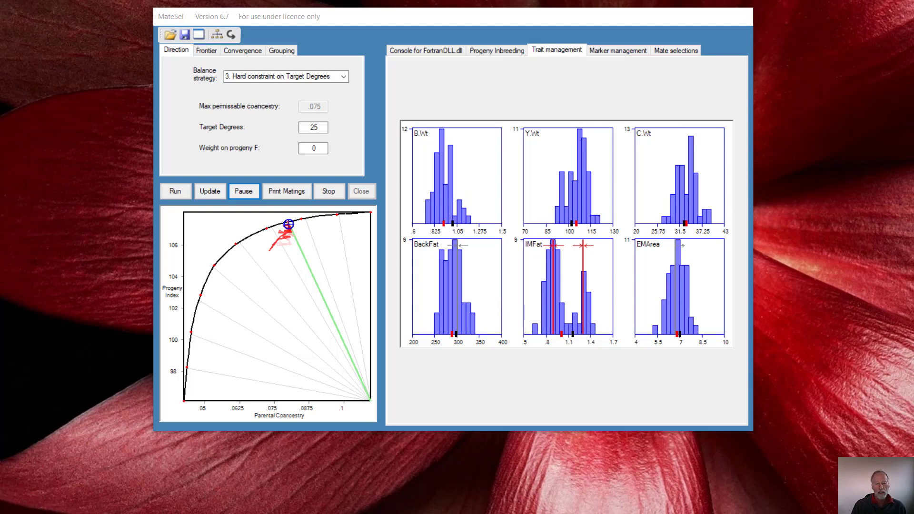
- Save the current MateSel settings to Matesel.ini and reload the updated file in TextPad
key(alt+Tab)
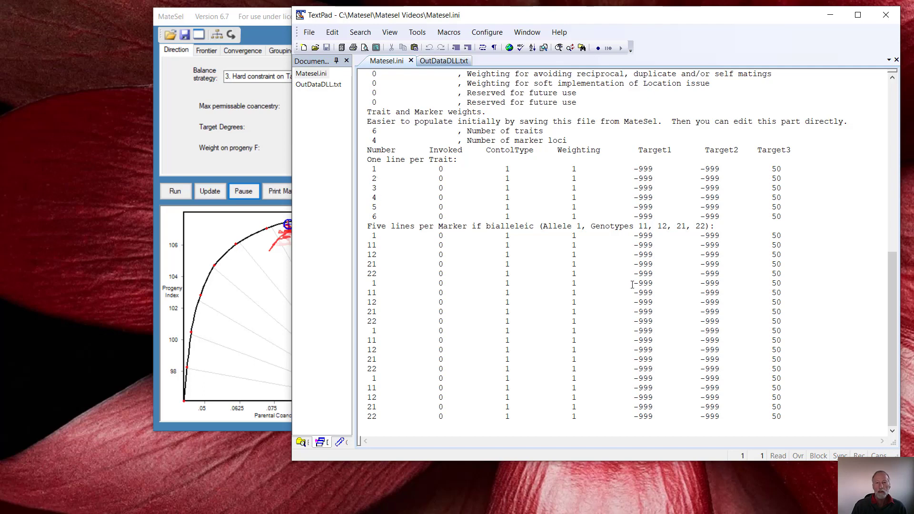
click(265, 20)
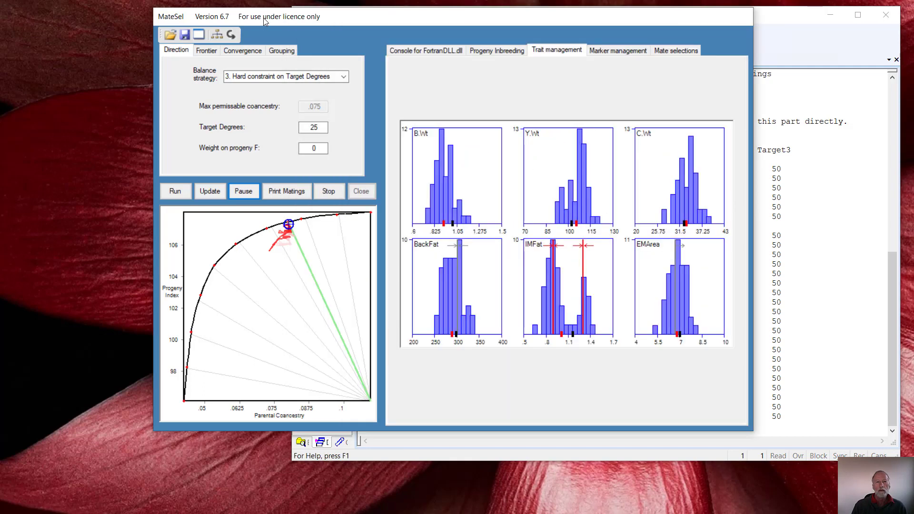
click(184, 36)
click(799, 24)
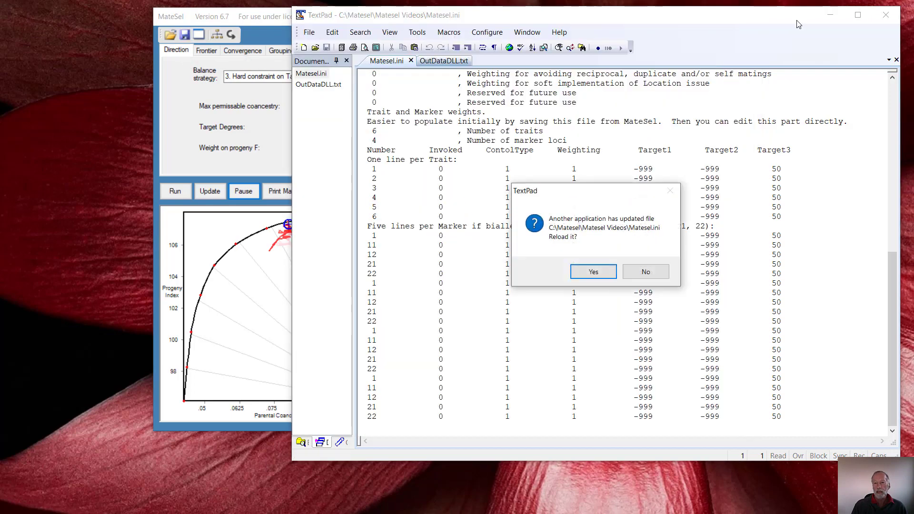
click(591, 273)
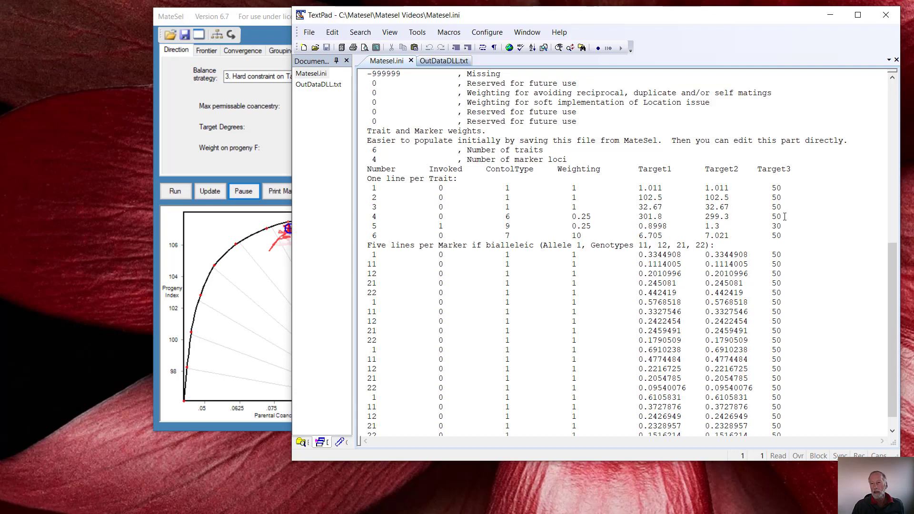
- Examine the Target3, Target1, Weighting and control type entries on trait 5's line in Matesel.ini
drag(784, 227, 771, 227)
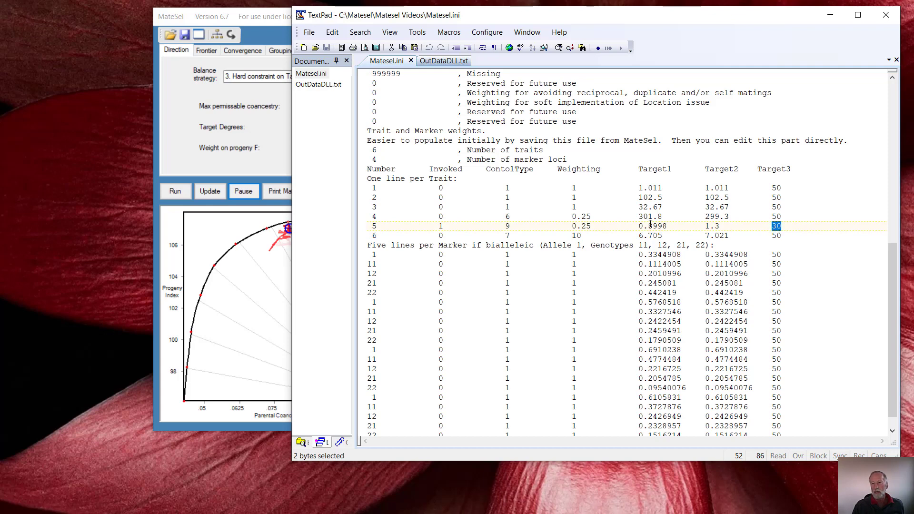
drag(645, 226, 667, 226)
drag(568, 226, 596, 228)
drag(504, 226, 515, 226)
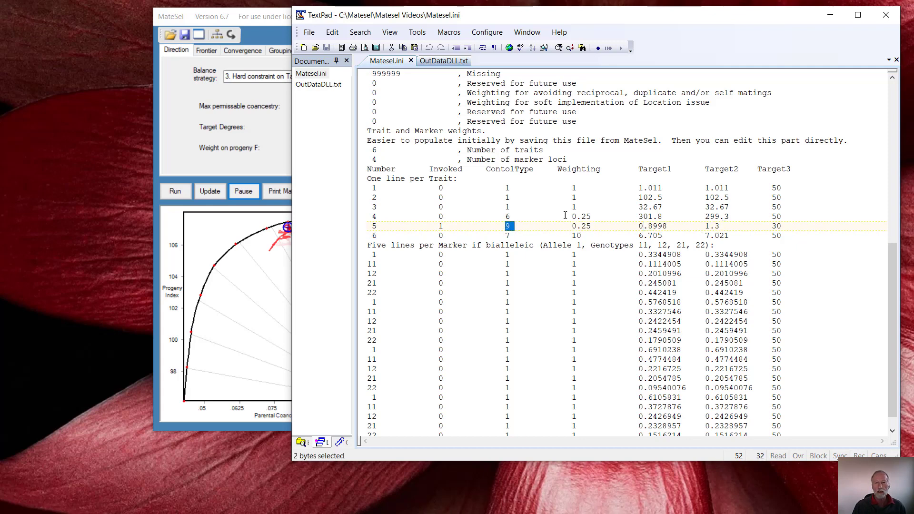